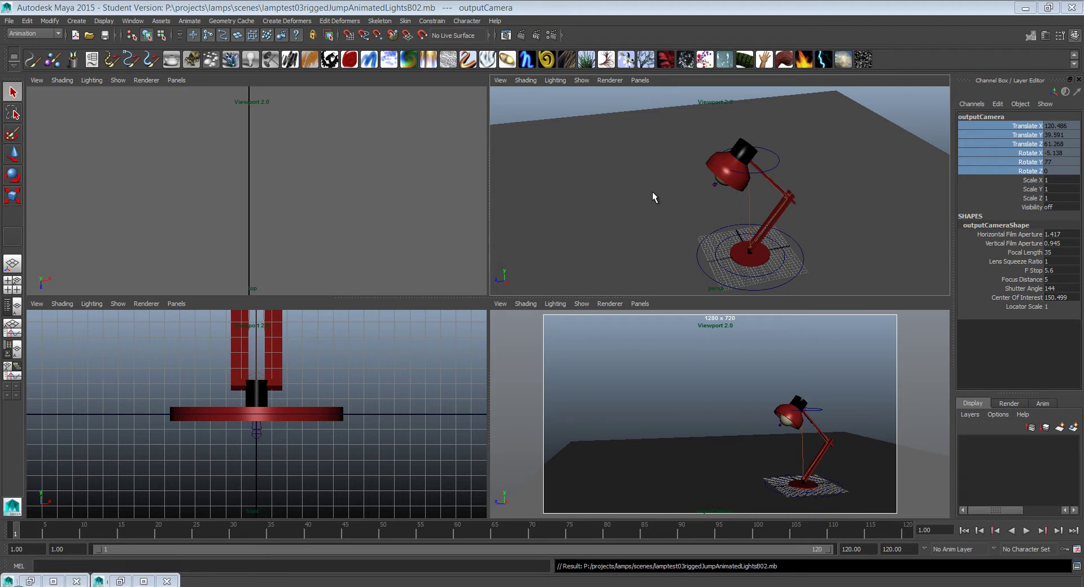
Create a spot light in the lamp scene.
{"action": "left_click", "coordinate": [766, 170]}
{"action": "key", "text": "f"}
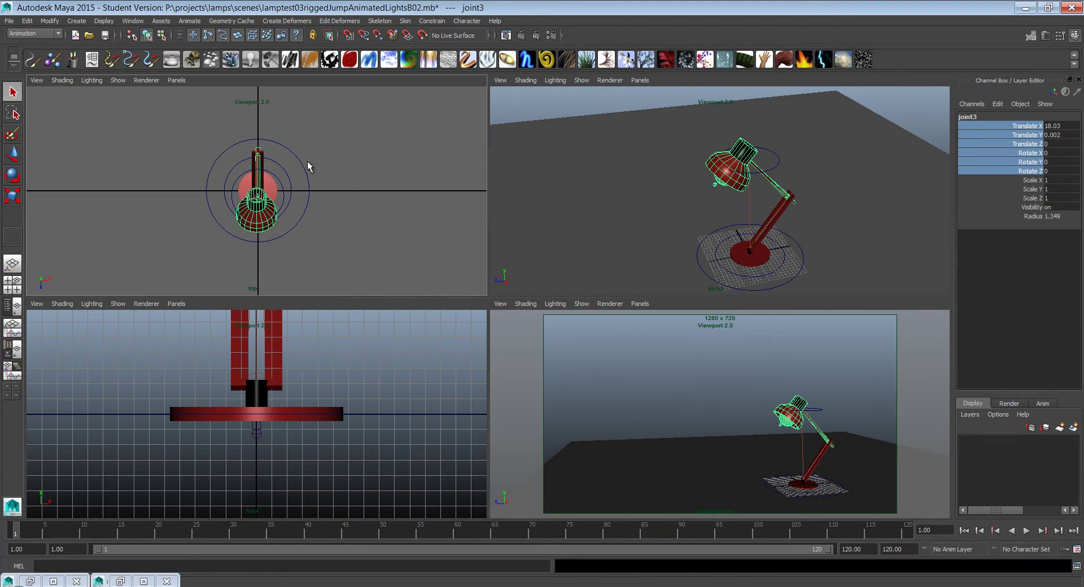
{"action": "right_click_drag", "start_coordinate": [324, 186], "coordinate": [245, 170], "text": "alt"}
{"action": "middle_click_drag", "start_coordinate": [246, 169], "coordinate": [280, 155], "text": "alt"}
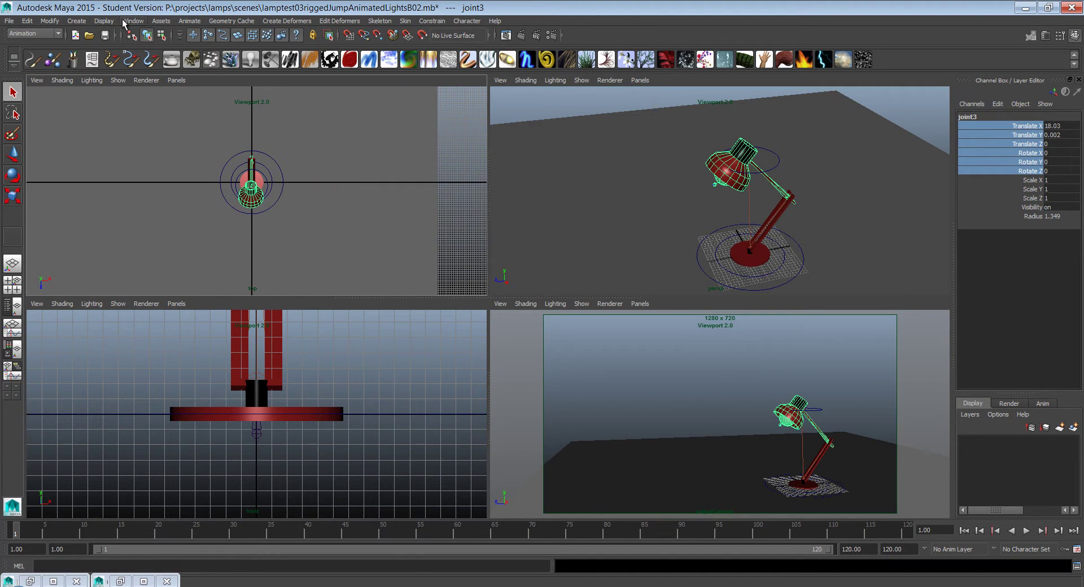
{"action": "left_click", "coordinate": [77, 20]}
{"action": "mouse_move", "coordinate": [101, 68]}
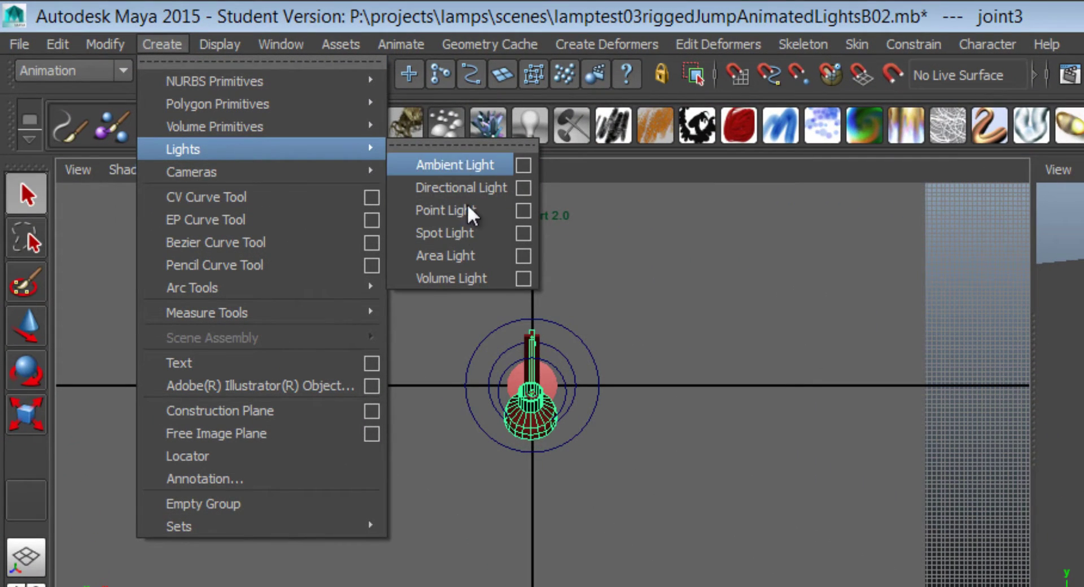
{"action": "left_click", "coordinate": [469, 229]}
Move the spot light above and to one side of the lamp, to about X 54, Y 52, Z -17.
{"action": "key", "text": "w"}
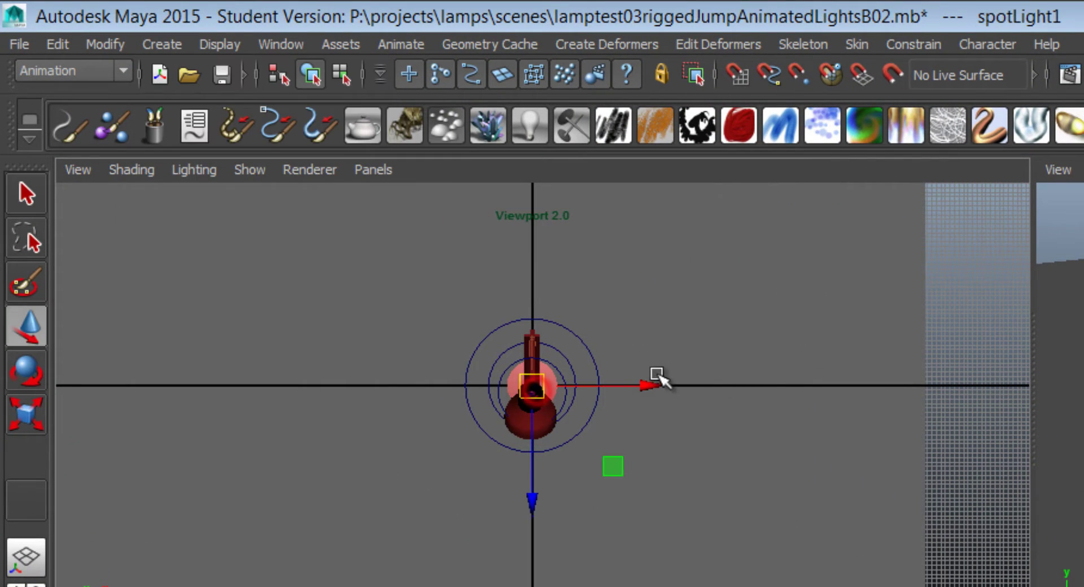
{"action": "left_click_drag", "start_coordinate": [532, 386], "coordinate": [813, 334]}
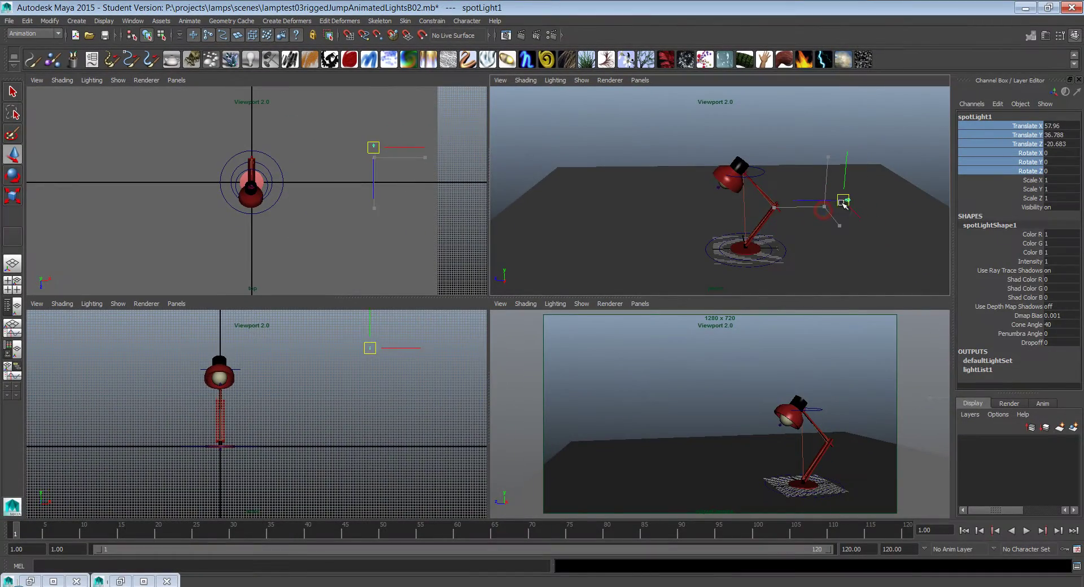
{"action": "left_click_drag", "start_coordinate": [799, 219], "coordinate": [801, 192], "text": "alt"}
{"action": "left_click_drag", "start_coordinate": [793, 168], "coordinate": [782, 129]}
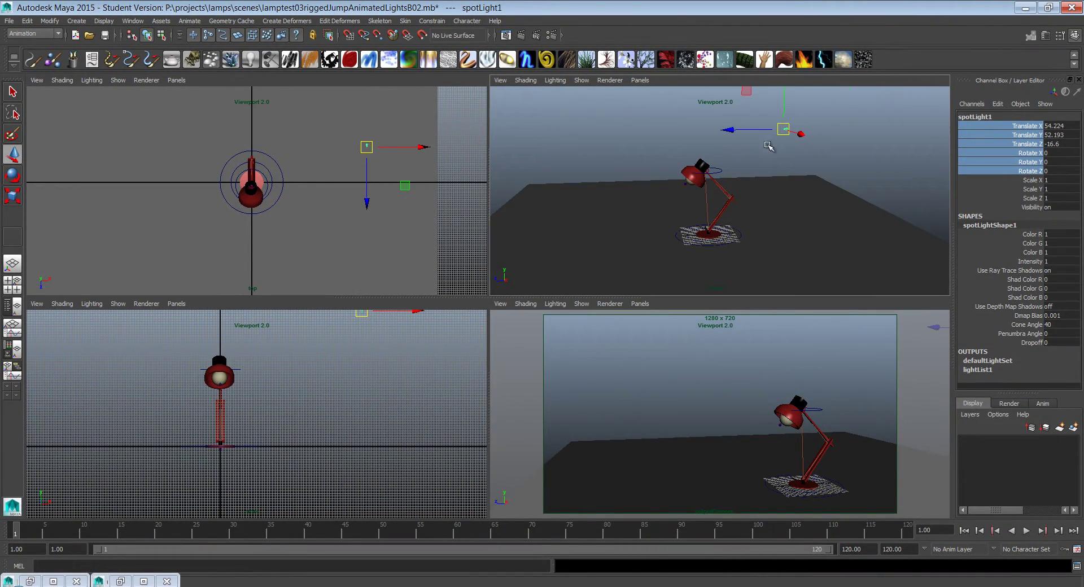
Rotate the spot light towards the lamp to about X -30, Y 117, Z -4 and raise it to about Y 56.
{"action": "key", "text": "e"}
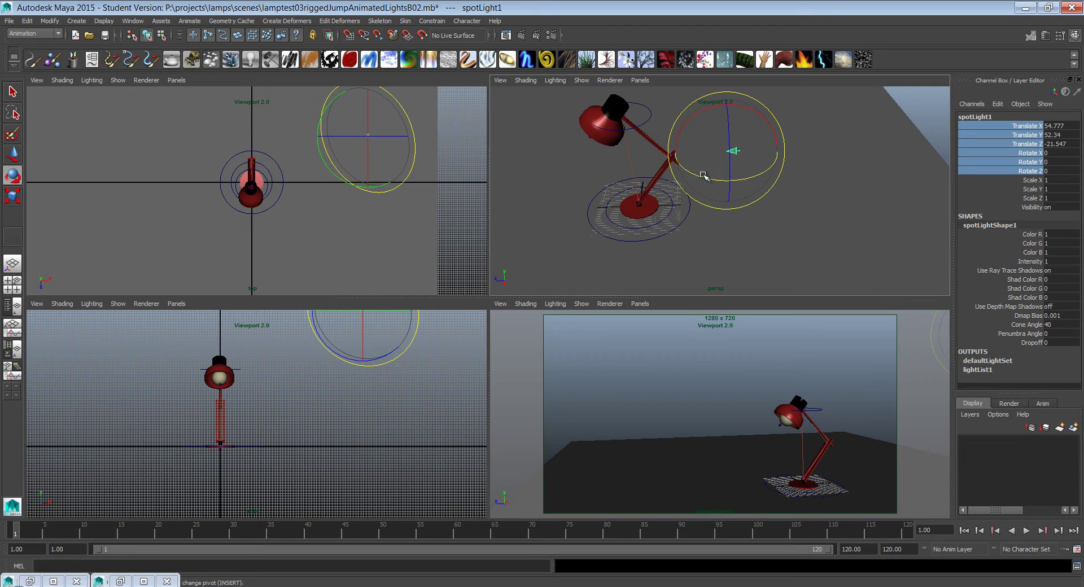
{"action": "left_click_drag", "start_coordinate": [704, 175], "coordinate": [707, 131]}
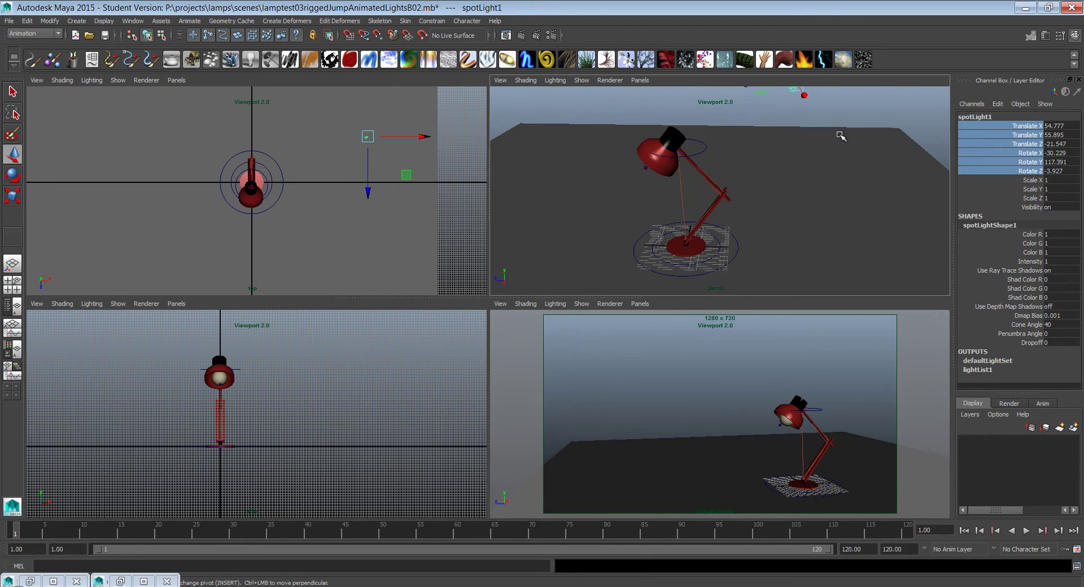
{"action": "left_click_drag", "start_coordinate": [772, 148], "coordinate": [733, 162], "text": "alt"}
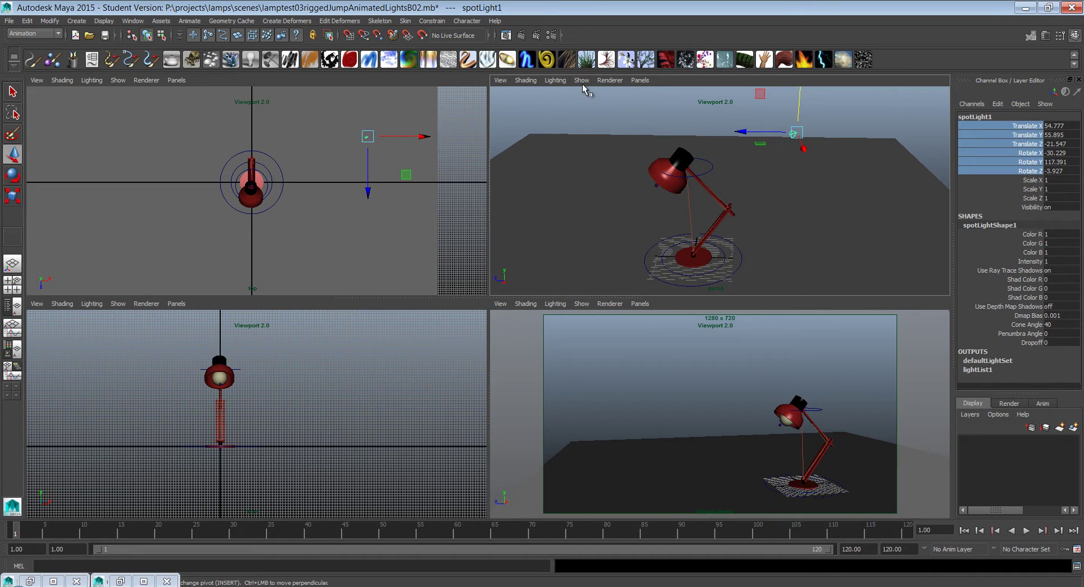
Show the perspective and output camera views with all lights, and tilt the spot light to about -38.6 in Rotate X.
{"action": "left_click", "coordinate": [555, 81]}
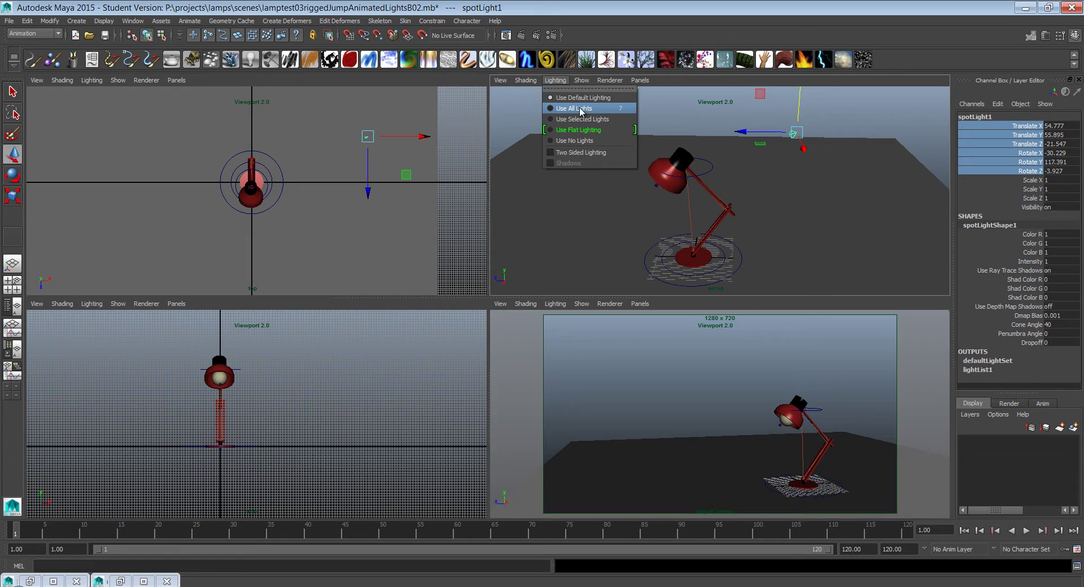
{"action": "left_click", "coordinate": [625, 109]}
{"action": "key", "text": "e"}
{"action": "left_click_drag", "start_coordinate": [832, 115], "coordinate": [824, 106]}
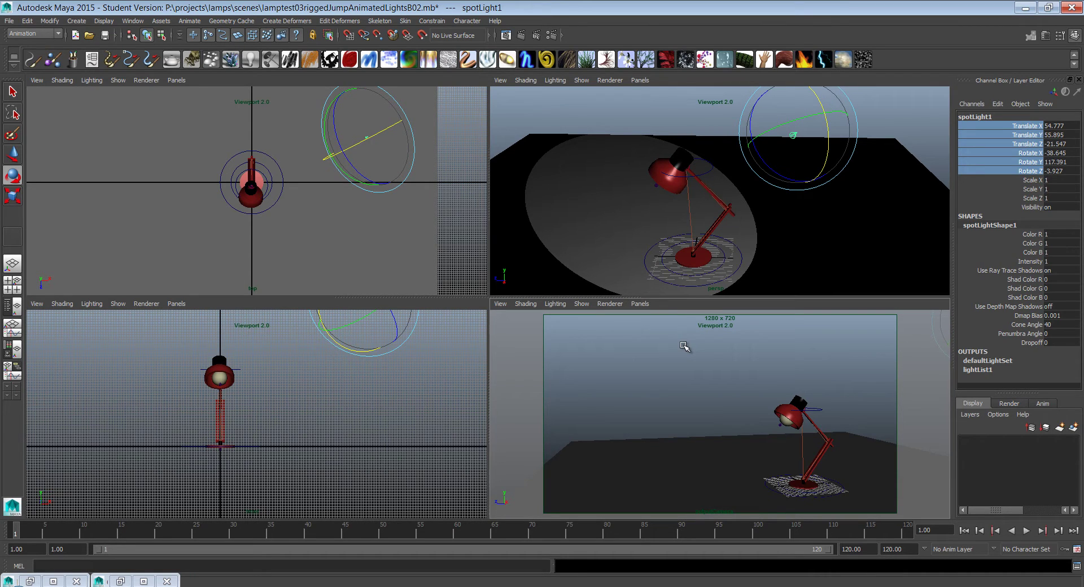
{"action": "key", "text": "7"}
Turn on shadows in both the perspective view and the output camera view.
{"action": "left_click", "coordinate": [554, 80]}
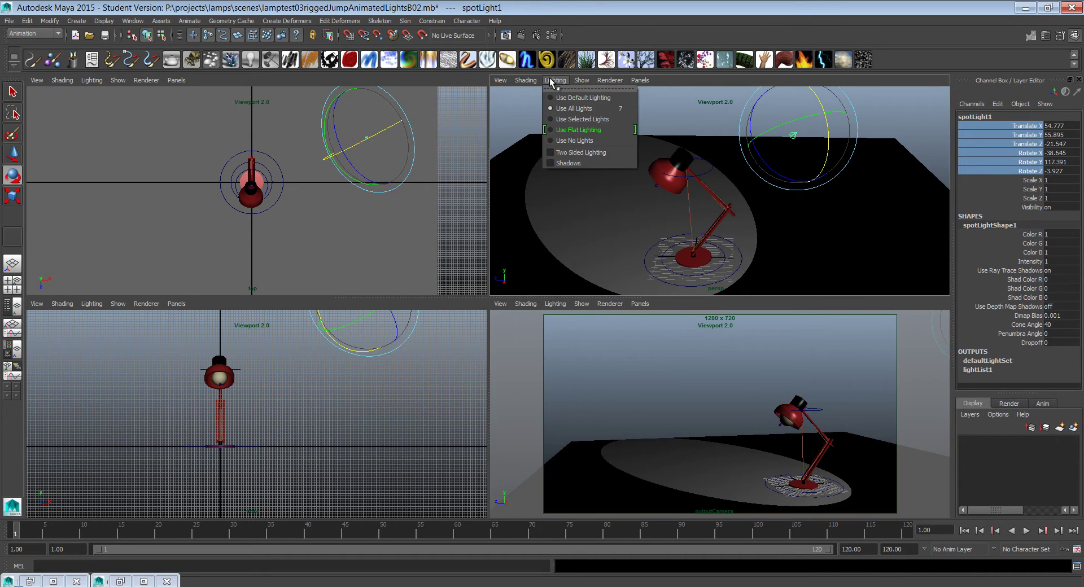
{"action": "left_click", "coordinate": [577, 162]}
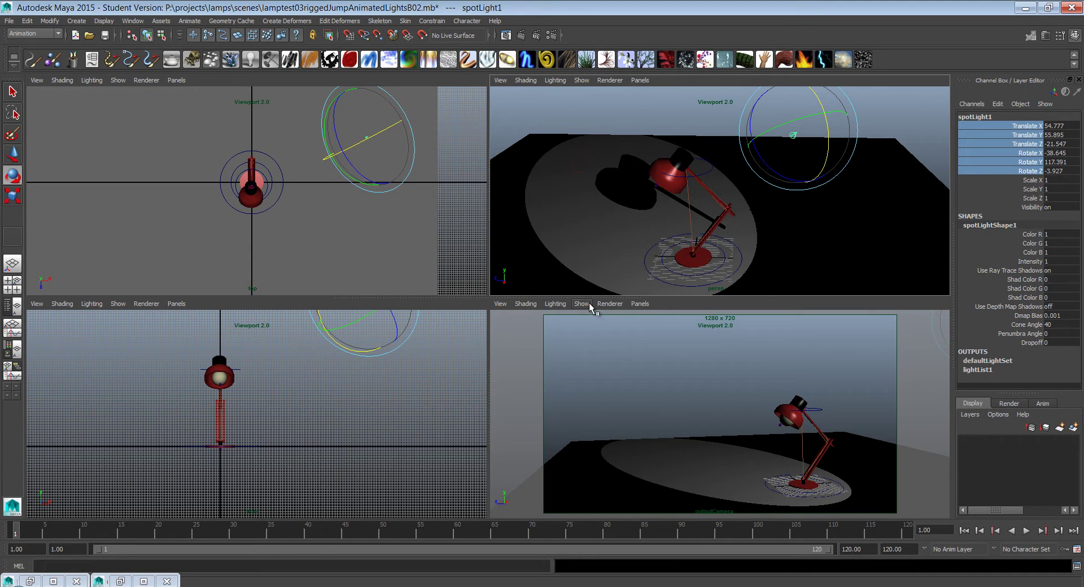
{"action": "left_click", "coordinate": [555, 304]}
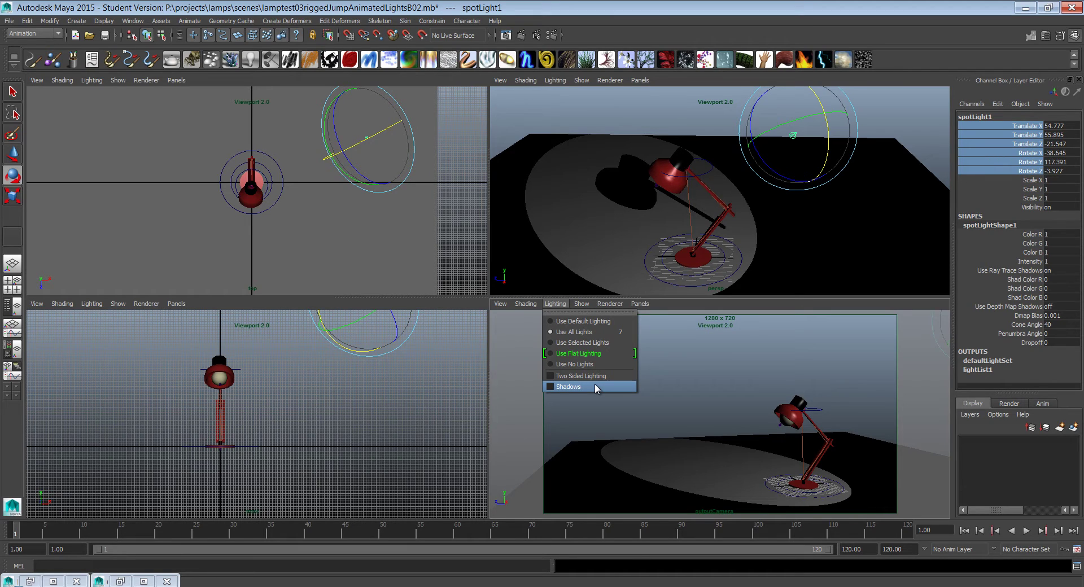
{"action": "left_click", "coordinate": [594, 386]}
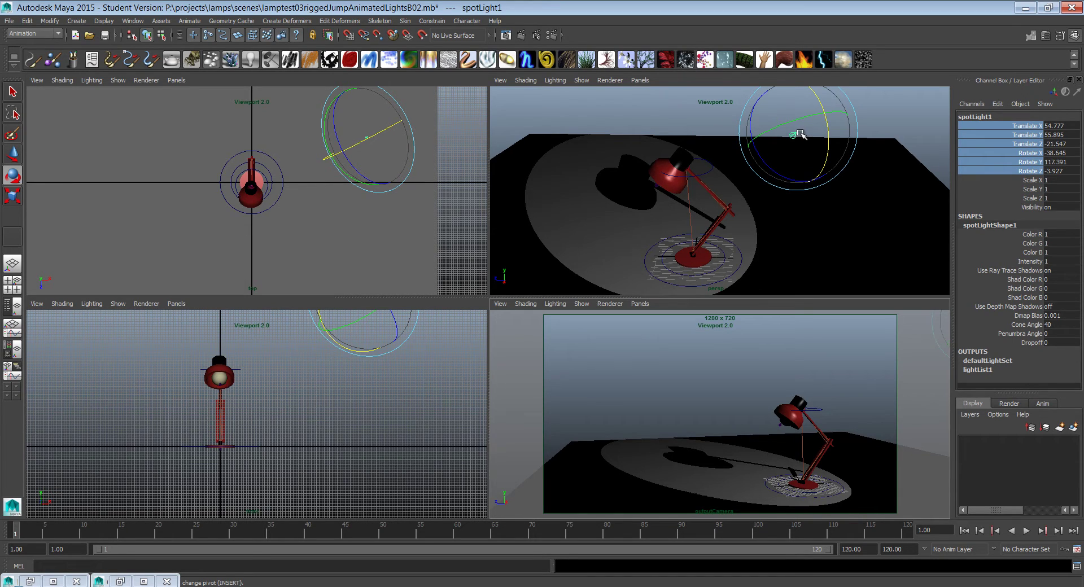
Move the spot light to about X 60, Y 63, Z -26 and check the lamp's lighting at frames 15 and 110.
{"action": "key", "text": "w"}
{"action": "left_click_drag", "start_coordinate": [799, 113], "coordinate": [799, 90]}
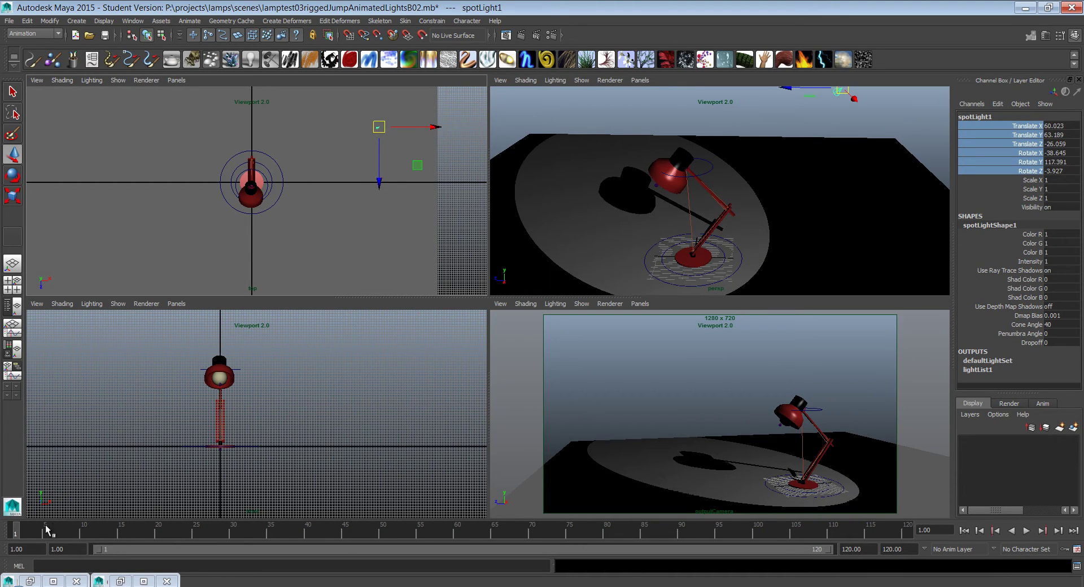
{"action": "left_click_drag", "start_coordinate": [46, 529], "coordinate": [121, 530]}
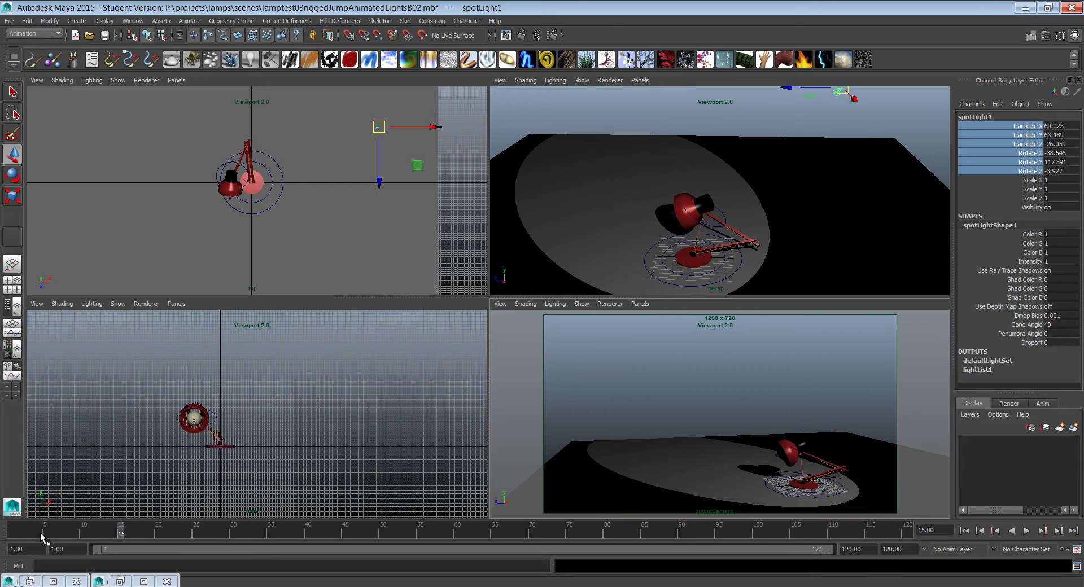
{"action": "left_click", "coordinate": [832, 530]}
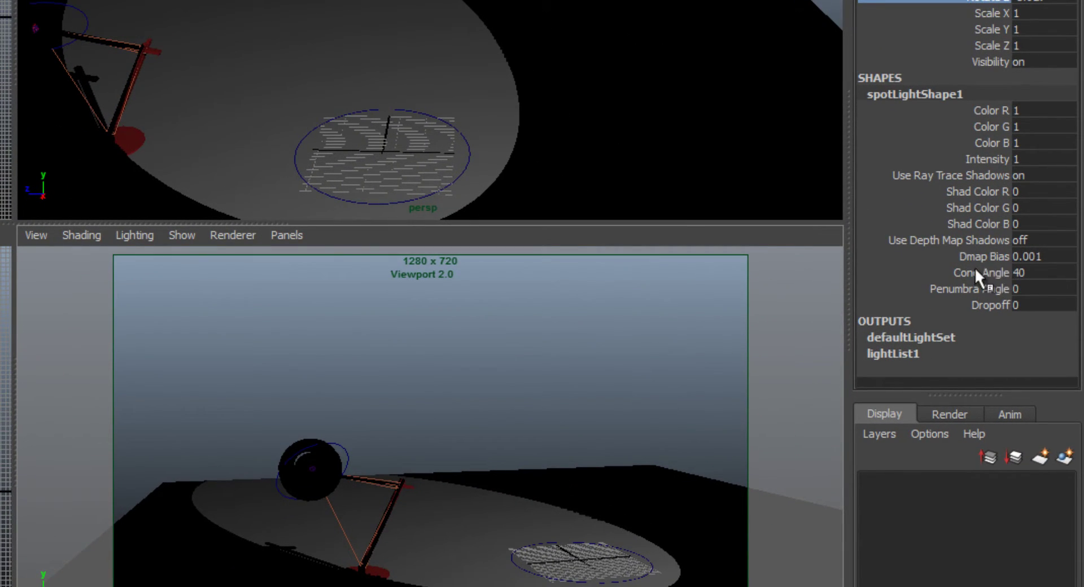
Widen the spot light's cone angle to about 67.5 and play the animation to check its coverage.
{"action": "left_click", "coordinate": [987, 274]}
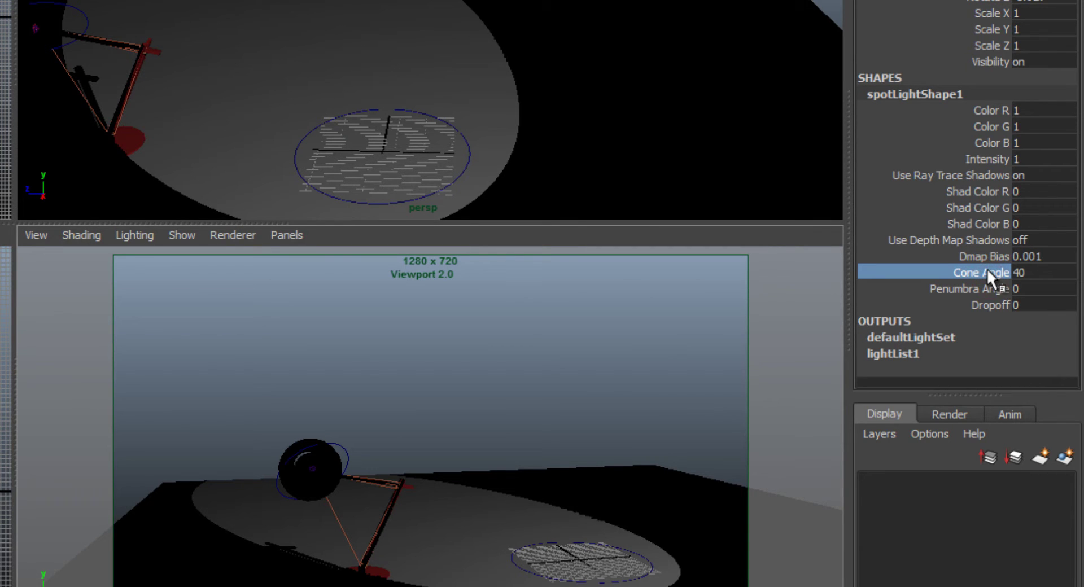
{"action": "middle_click_drag", "start_coordinate": [579, 93], "coordinate": [973, 251]}
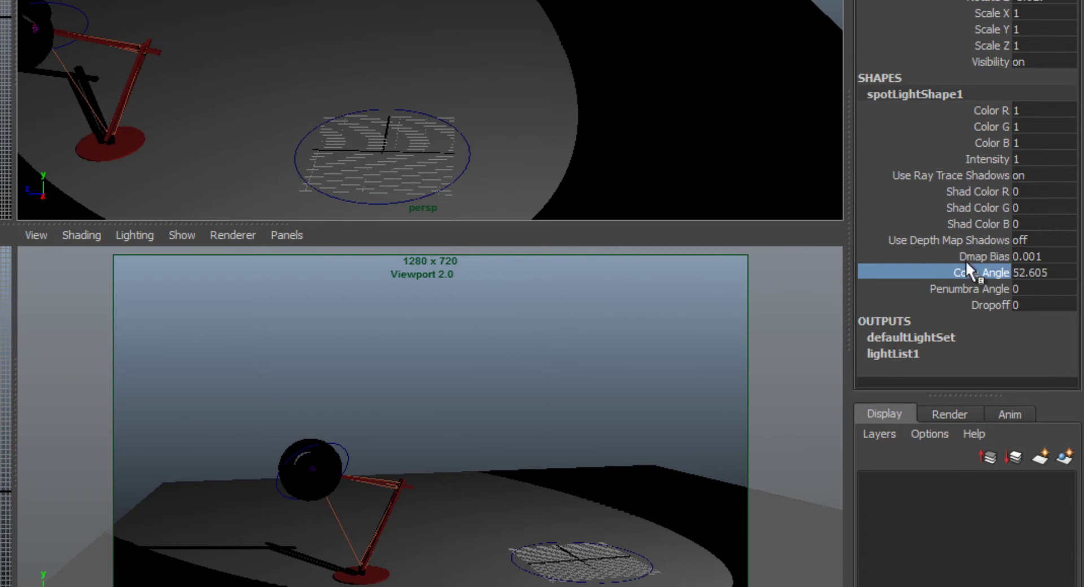
{"action": "middle_click_drag", "start_coordinate": [639, 87], "coordinate": [675, 104]}
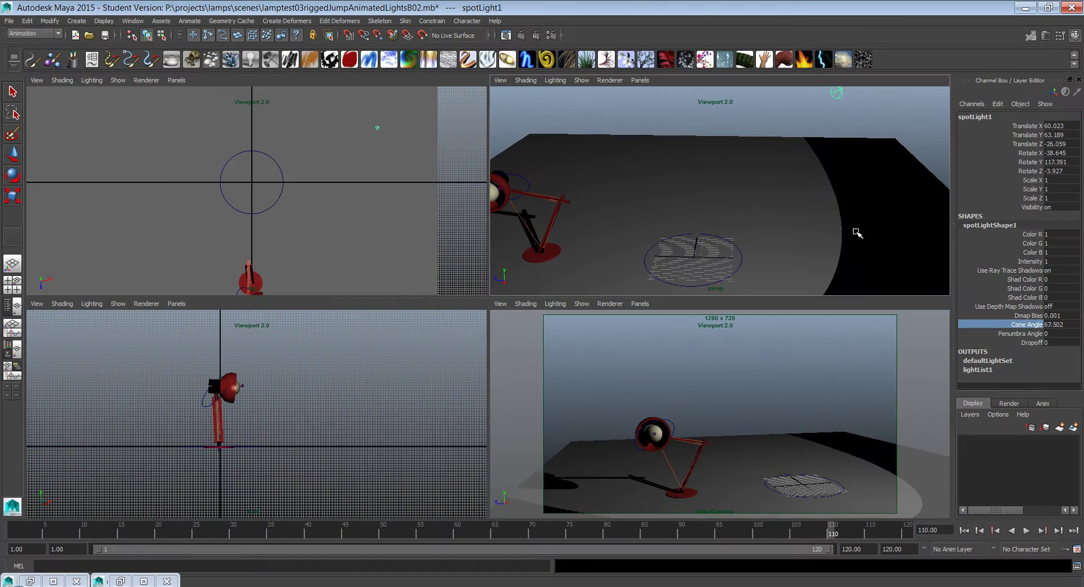
{"action": "left_click_drag", "start_coordinate": [820, 530], "coordinate": [493, 516]}
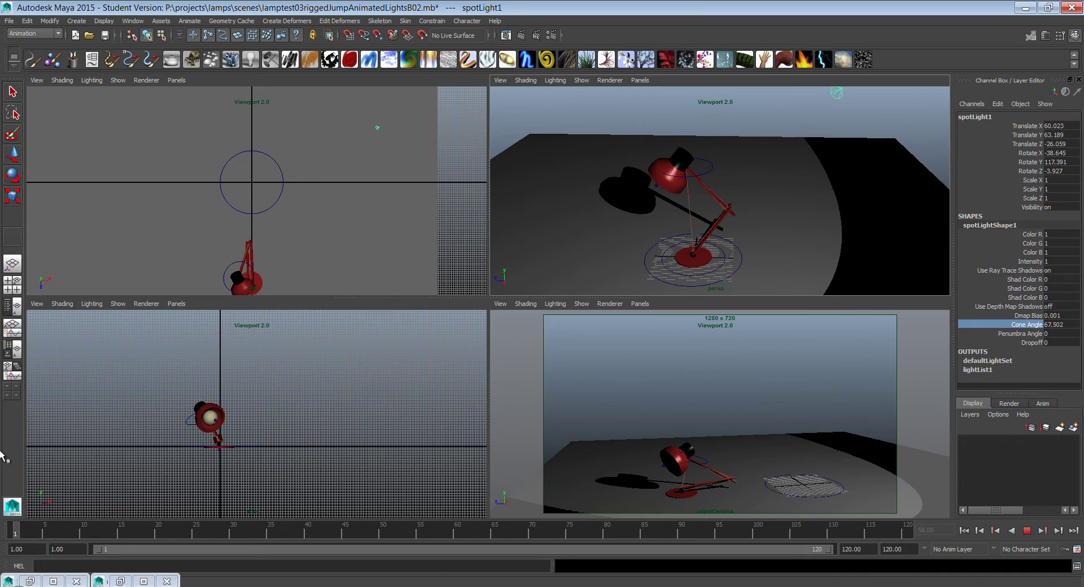
{"action": "key", "text": "alt+v"}
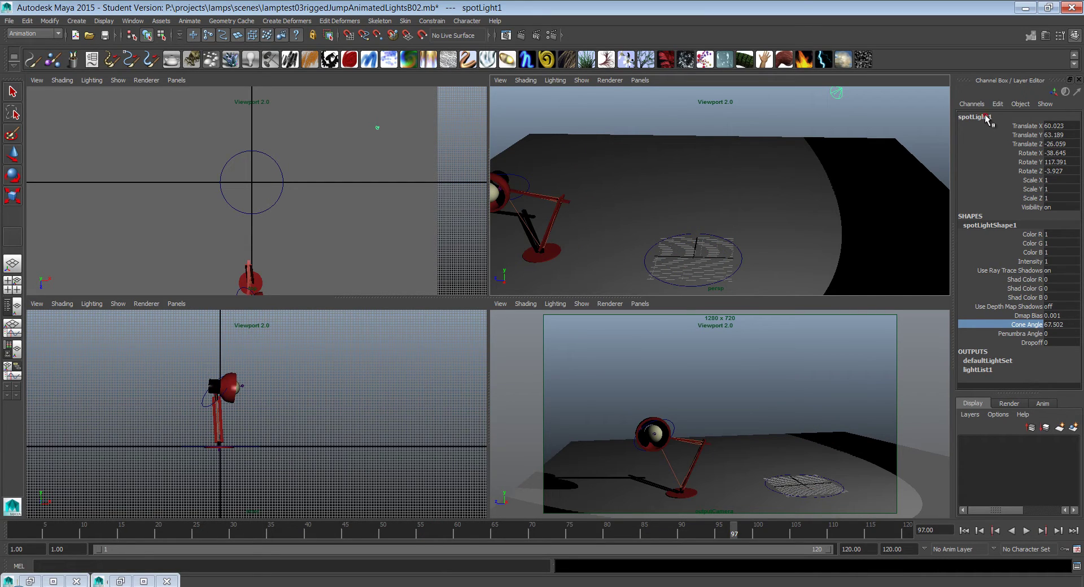
Rename the spot light as mainLight.
{"action": "double_click", "coordinate": [985, 118]}
{"action": "type", "text": "main"}
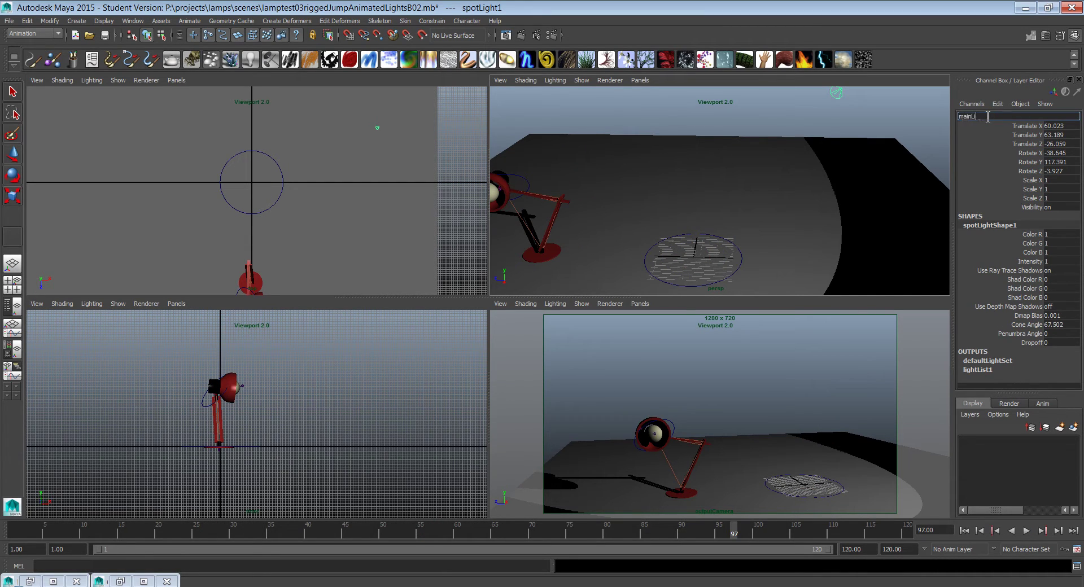
{"action": "key", "text": "Return"}
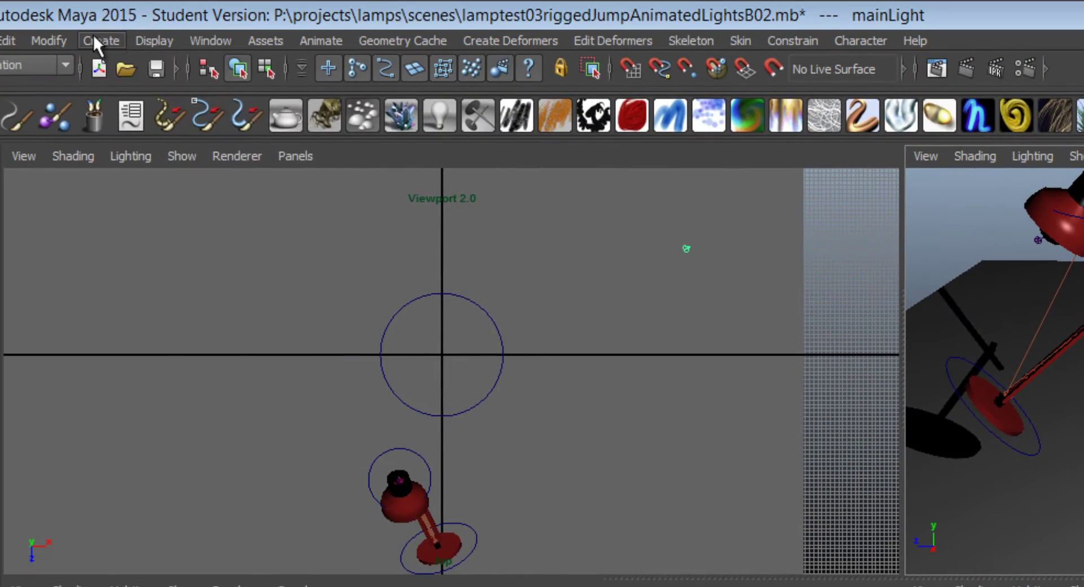
Create a directional light and place it beside the lamp in the top view.
{"action": "left_click", "coordinate": [94, 38]}
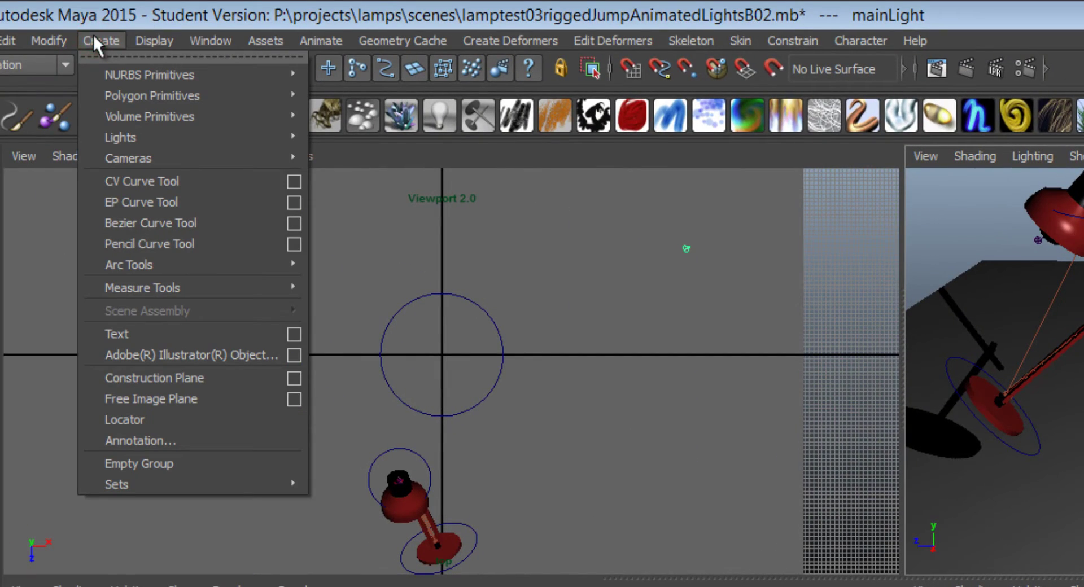
{"action": "mouse_move", "coordinate": [220, 137]}
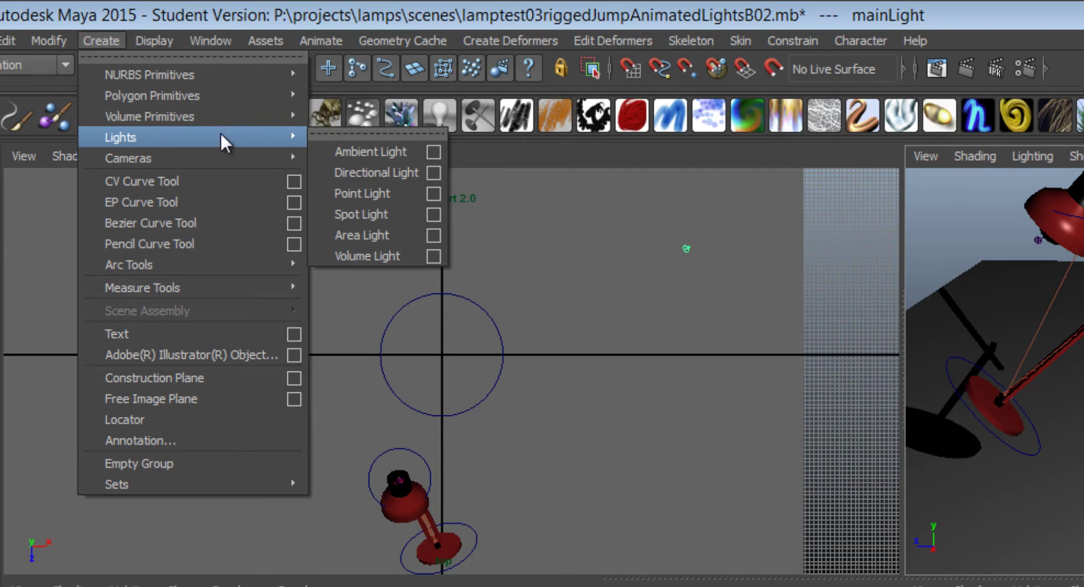
{"action": "left_click", "coordinate": [405, 168]}
{"action": "left_click_drag", "start_coordinate": [446, 361], "coordinate": [670, 505]}
Turn the directional light towards the lamp to about 63.9 in Rotate Y and raise it to about Y 24.
{"action": "middle_click_drag", "start_coordinate": [689, 455], "coordinate": [629, 314], "text": "alt"}
{"action": "key", "text": "e"}
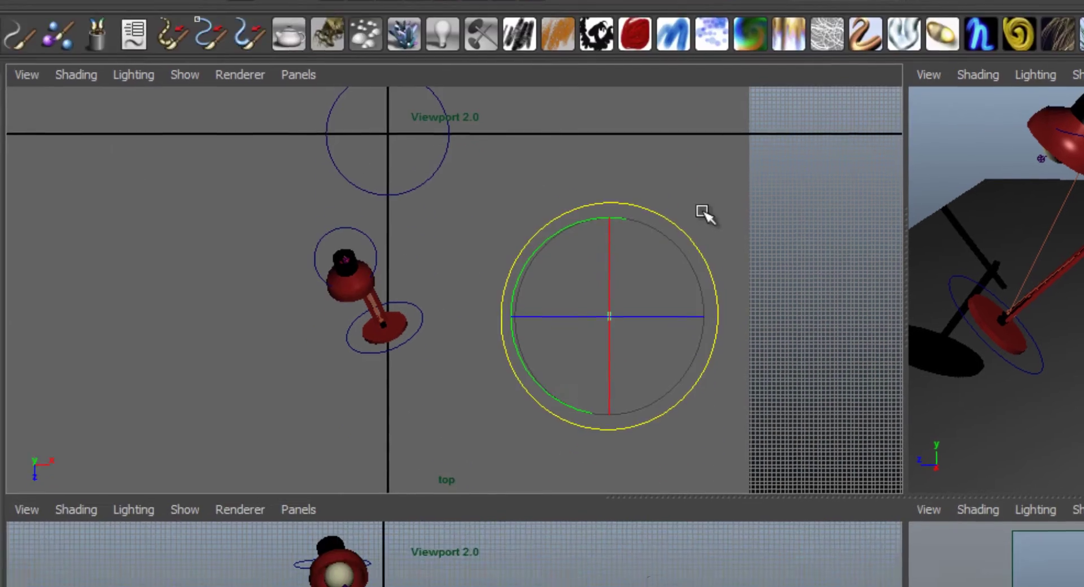
{"action": "key", "text": "w"}
{"action": "left_click_drag", "start_coordinate": [664, 447], "coordinate": [675, 157]}
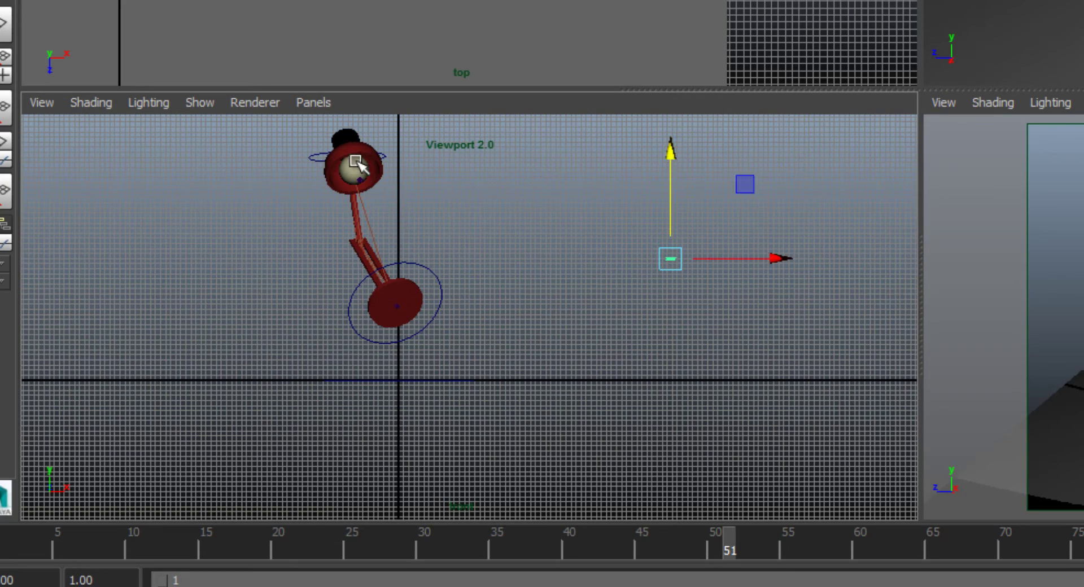
Shift the directional light to about X 54.8, Z 45.1 and try turning it slightly further about Y.
{"action": "key", "text": "f"}
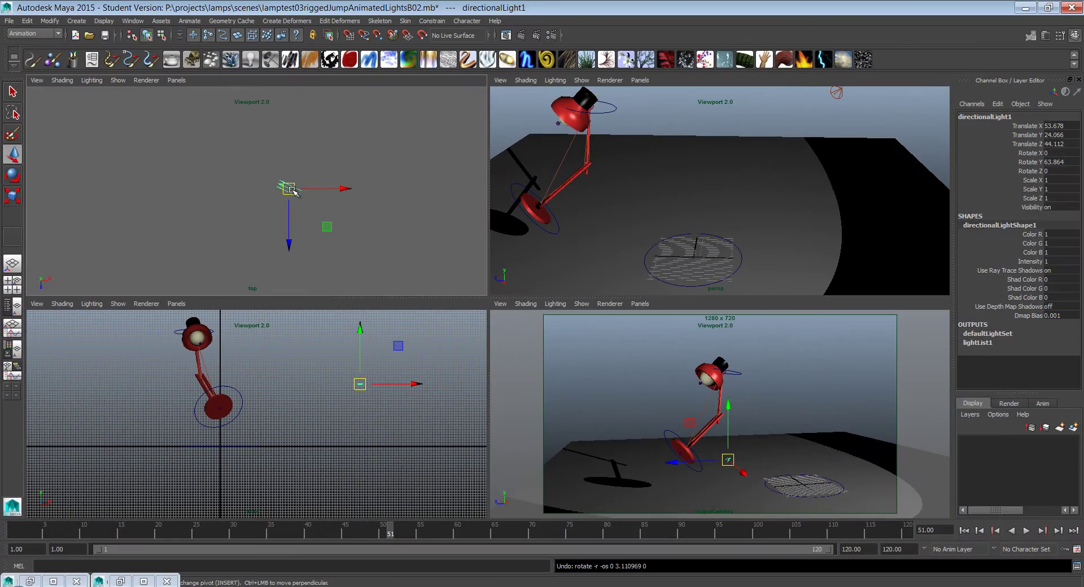
{"action": "left_click_drag", "start_coordinate": [292, 191], "coordinate": [316, 198]}
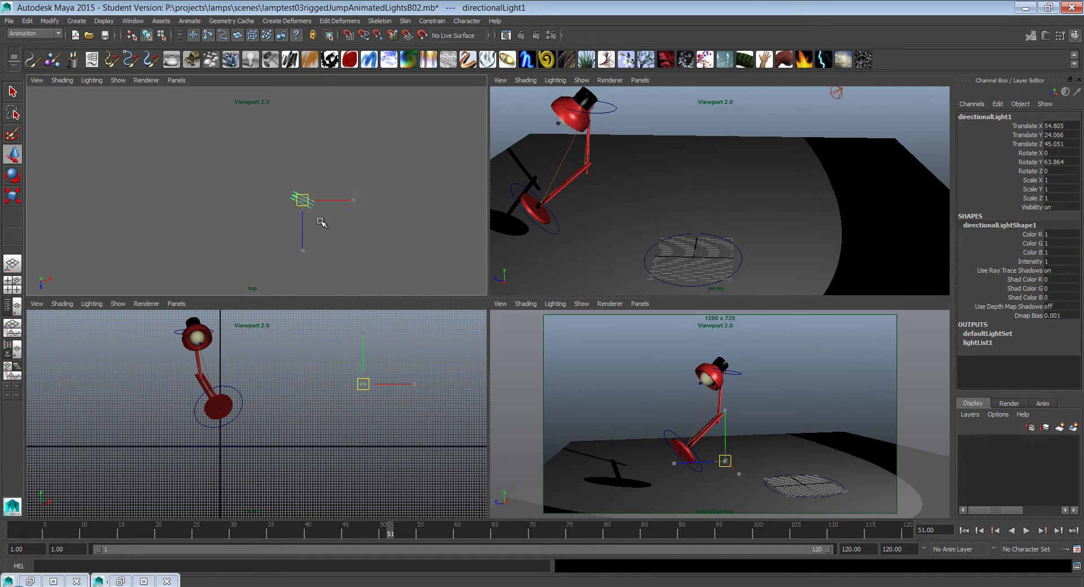
{"action": "key", "text": "e"}
{"action": "left_click_drag", "start_coordinate": [286, 245], "coordinate": [289, 244]}
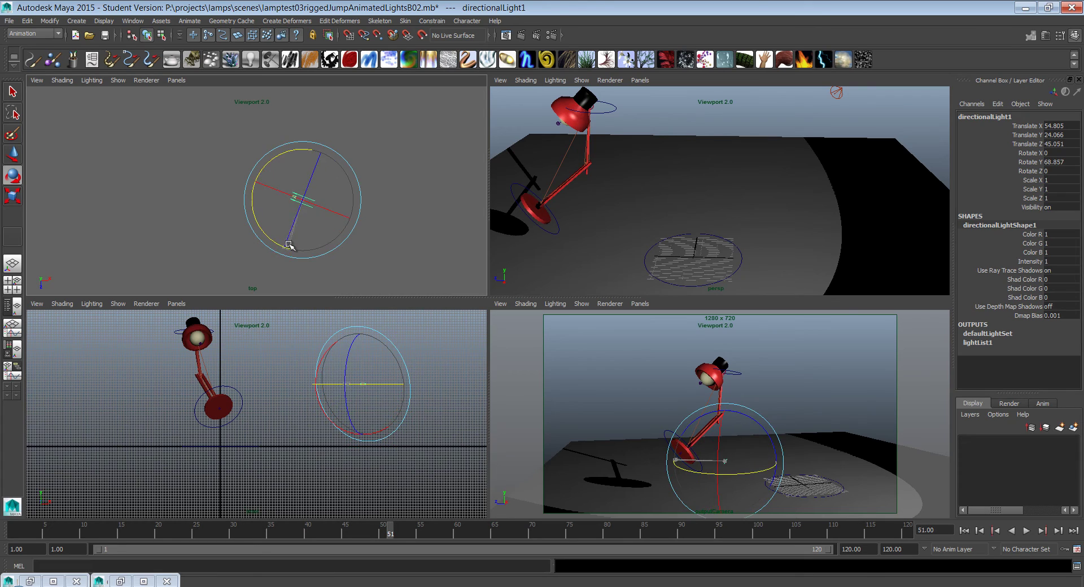
Set the directional light's intensity to 0.5.
{"action": "left_click", "coordinate": [1051, 262]}
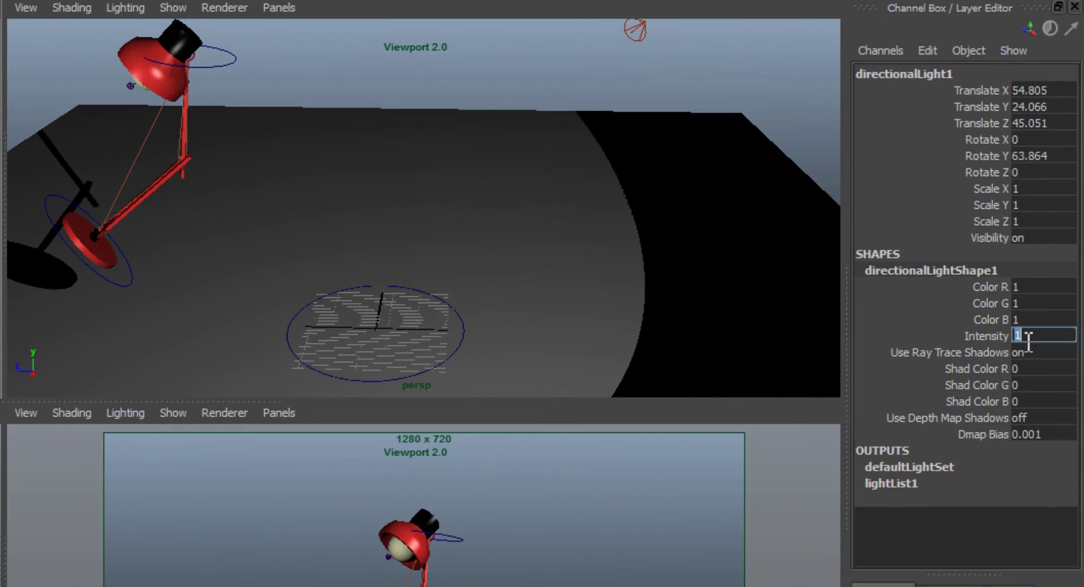
{"action": "type", "text": ".5"}
{"action": "key", "text": "Return"}
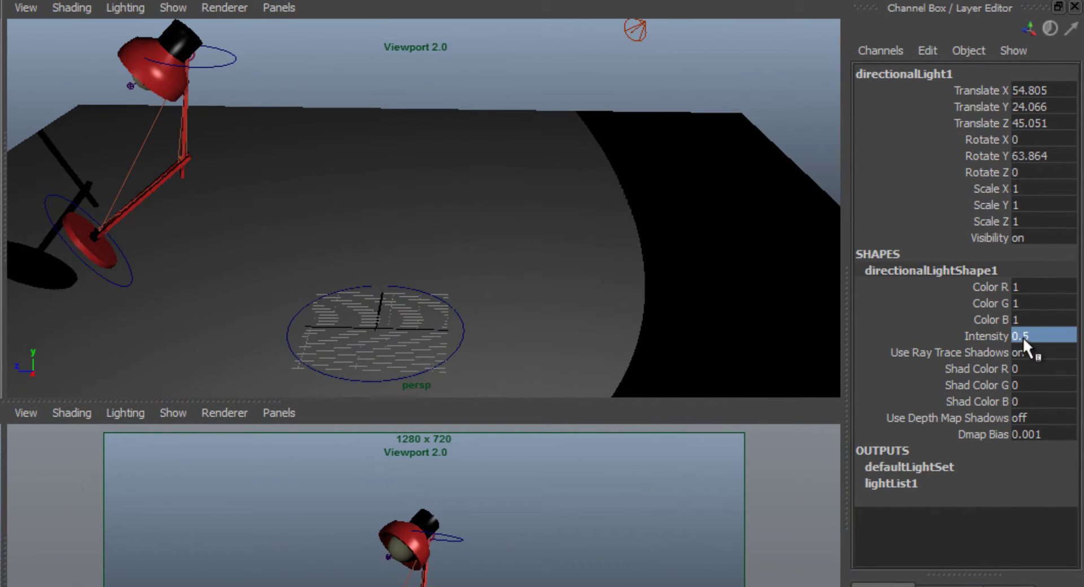
Rename the directional light as fillLight.
{"action": "double_click", "coordinate": [949, 73]}
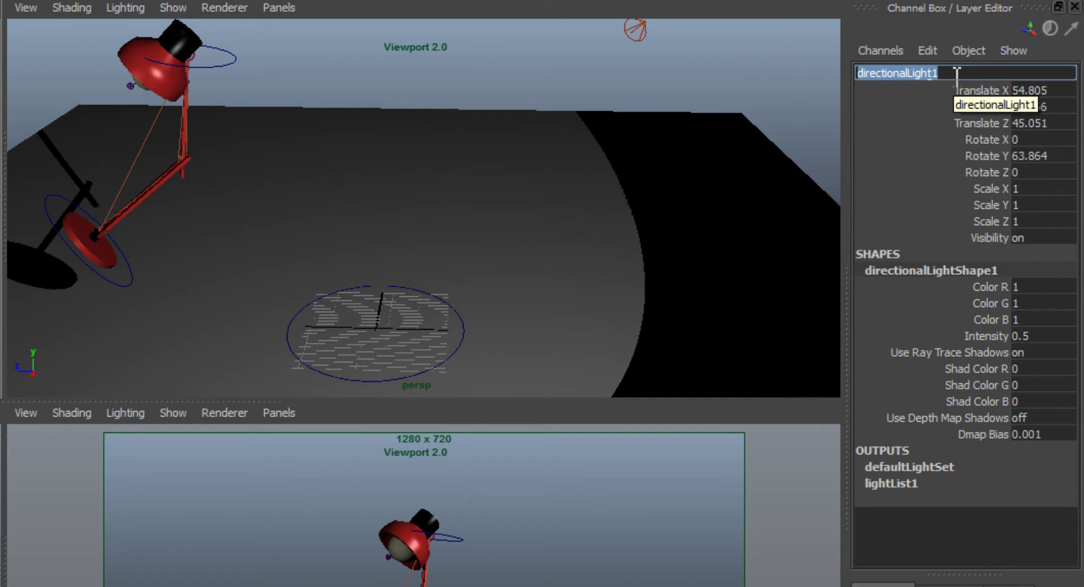
{"action": "type", "text": "fillLight"}
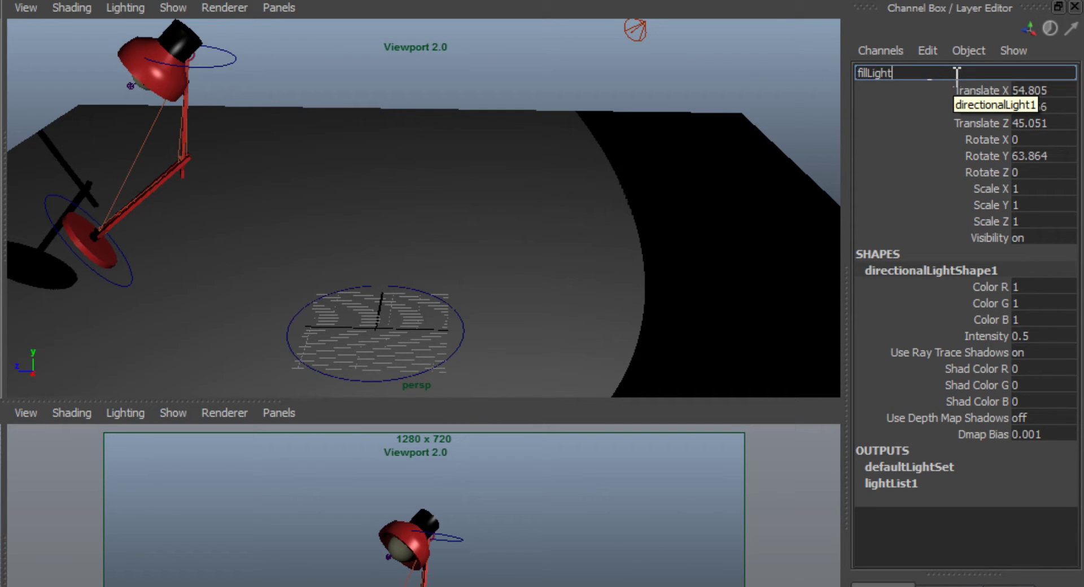
{"action": "key", "text": "Return"}
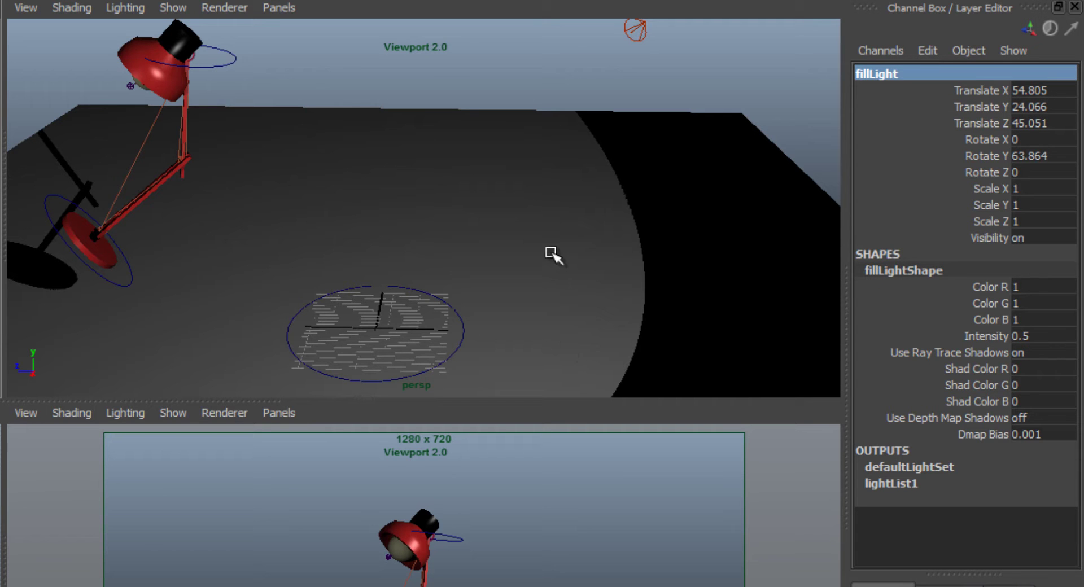
Turn off ray trace shadows on the fill light and render the current frame.
{"action": "key", "text": "ctrl+a"}
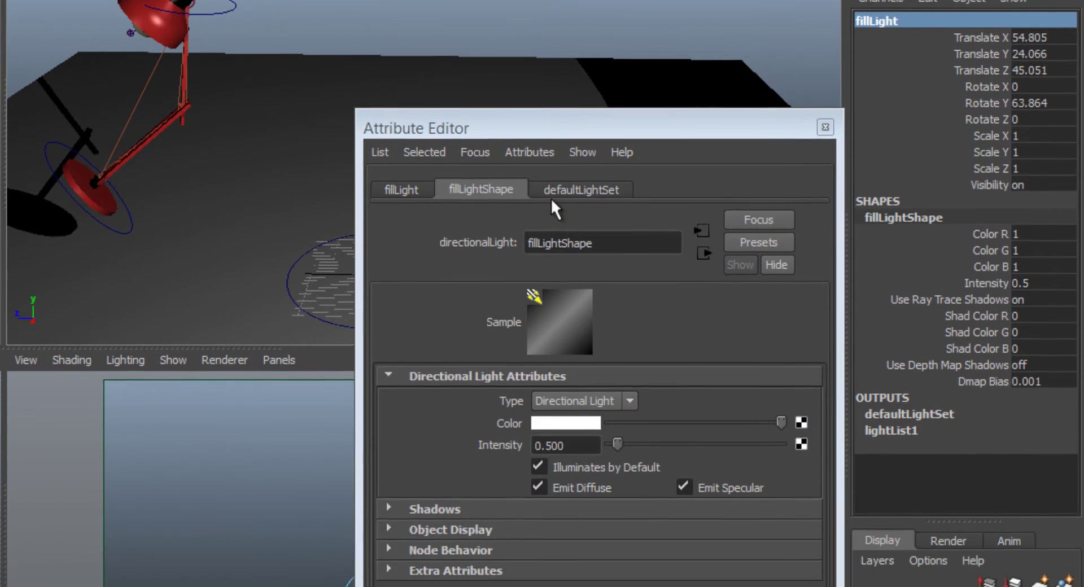
{"action": "left_click", "coordinate": [388, 566]}
{"action": "scroll", "coordinate": [388, 566], "scroll_direction": "down", "scroll_amount": 5}
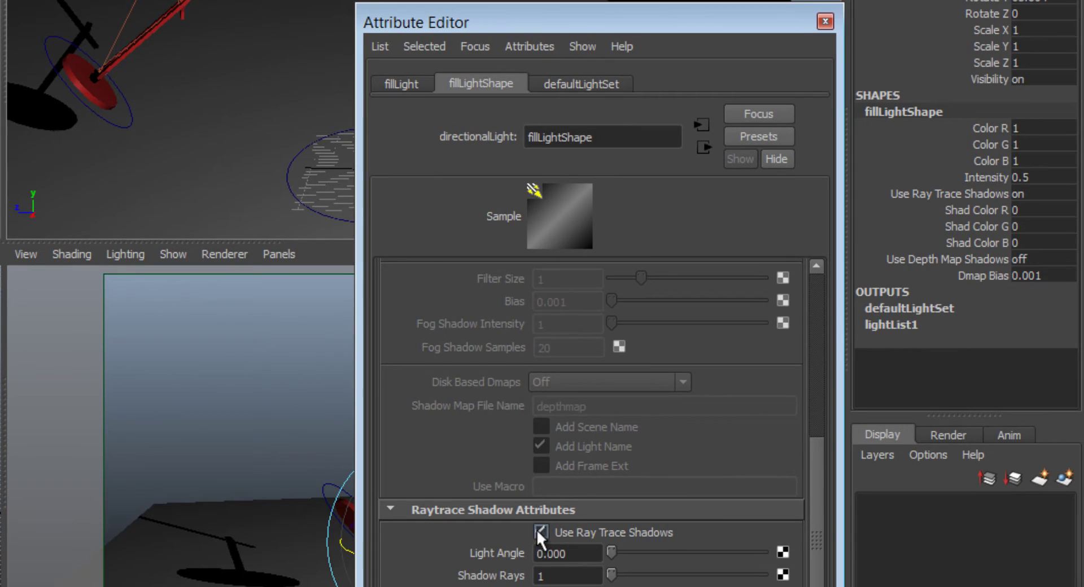
{"action": "left_click", "coordinate": [540, 532]}
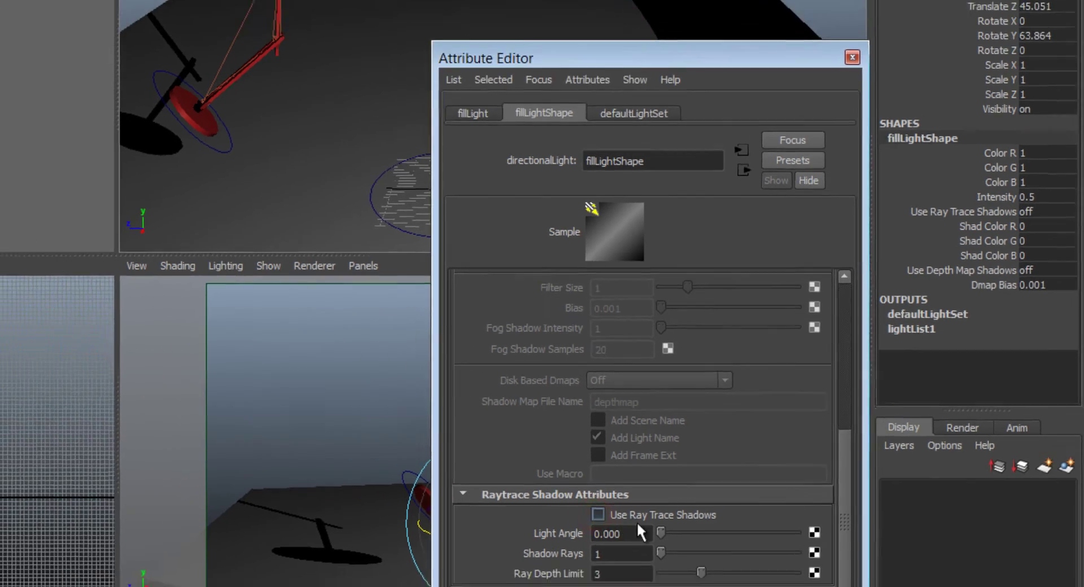
{"action": "key", "text": "ctrl+a"}
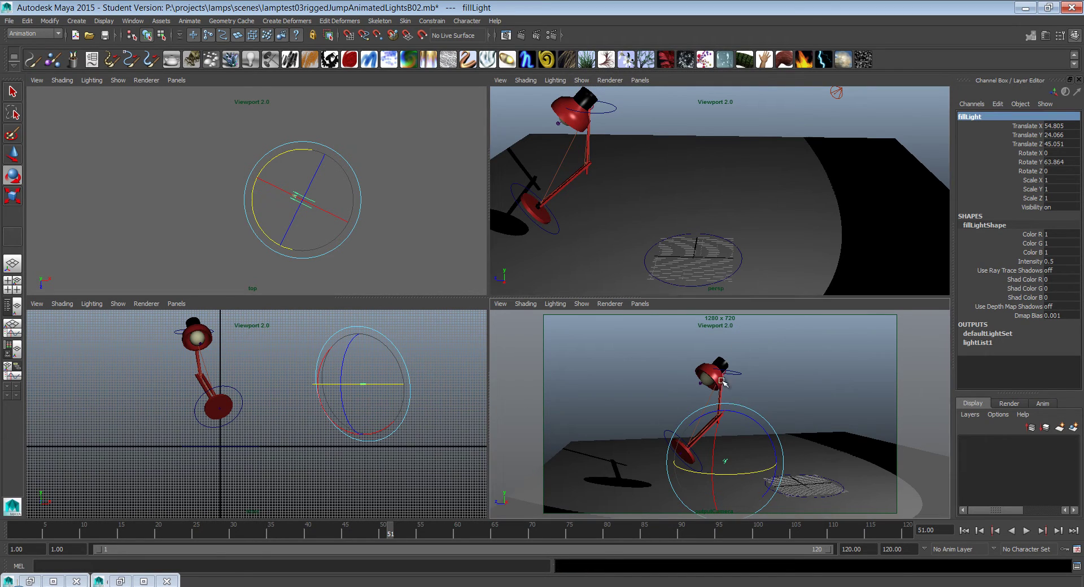
{"action": "left_click", "coordinate": [521, 35]}
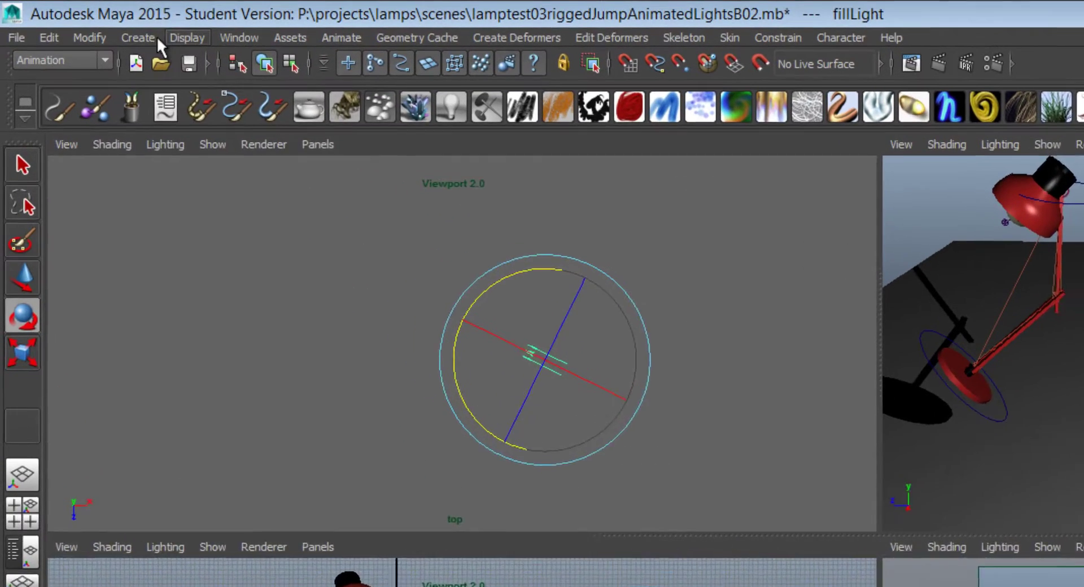
Create another directional light and turn it to about -69.6 in Rotate Y in the top view.
{"action": "left_click", "coordinate": [108, 28]}
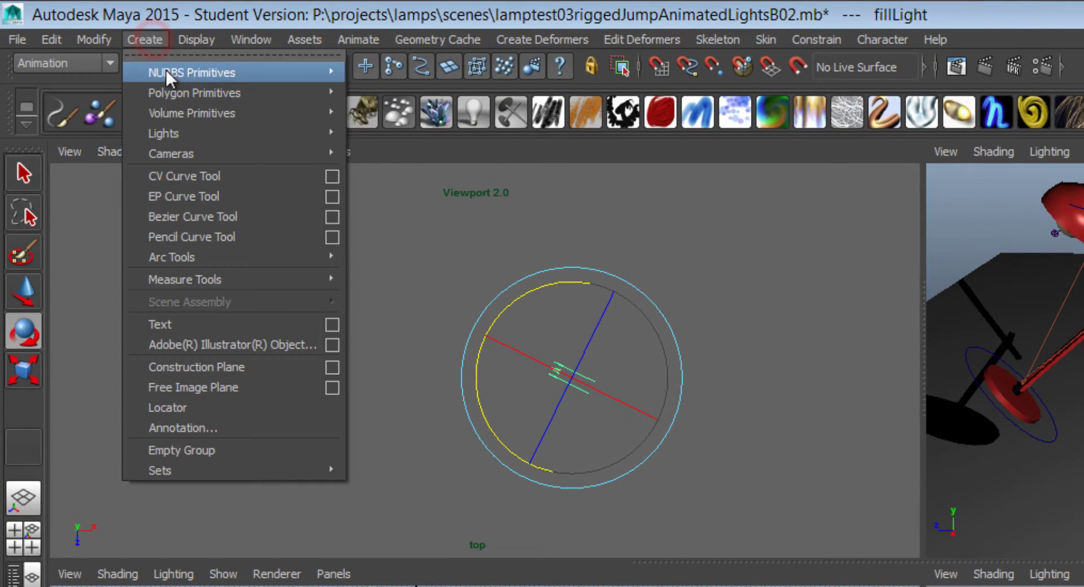
{"action": "mouse_move", "coordinate": [125, 57]}
{"action": "mouse_move", "coordinate": [176, 89]}
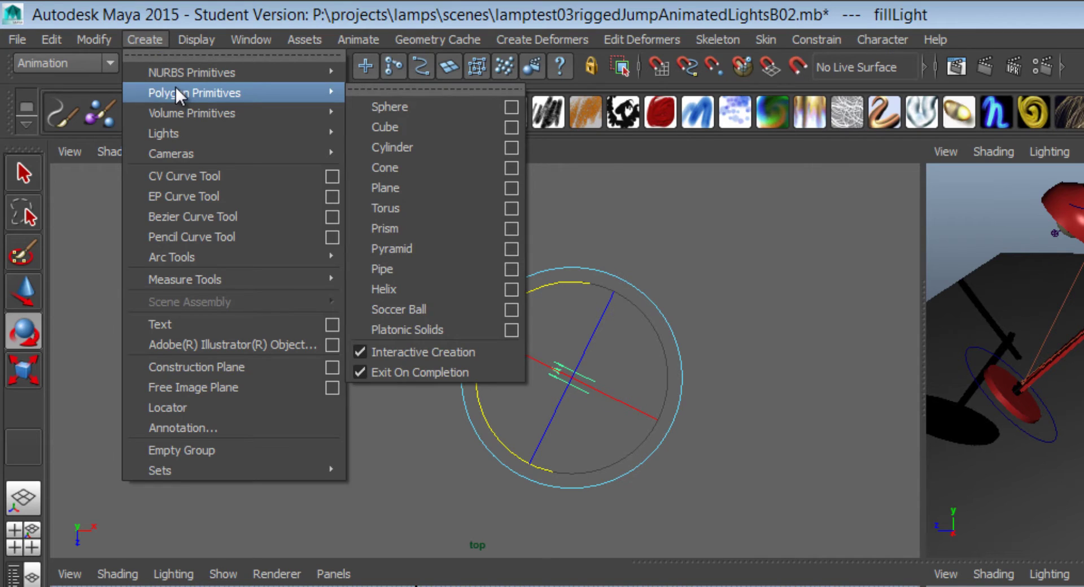
{"action": "mouse_move", "coordinate": [169, 133]}
{"action": "left_click", "coordinate": [416, 168]}
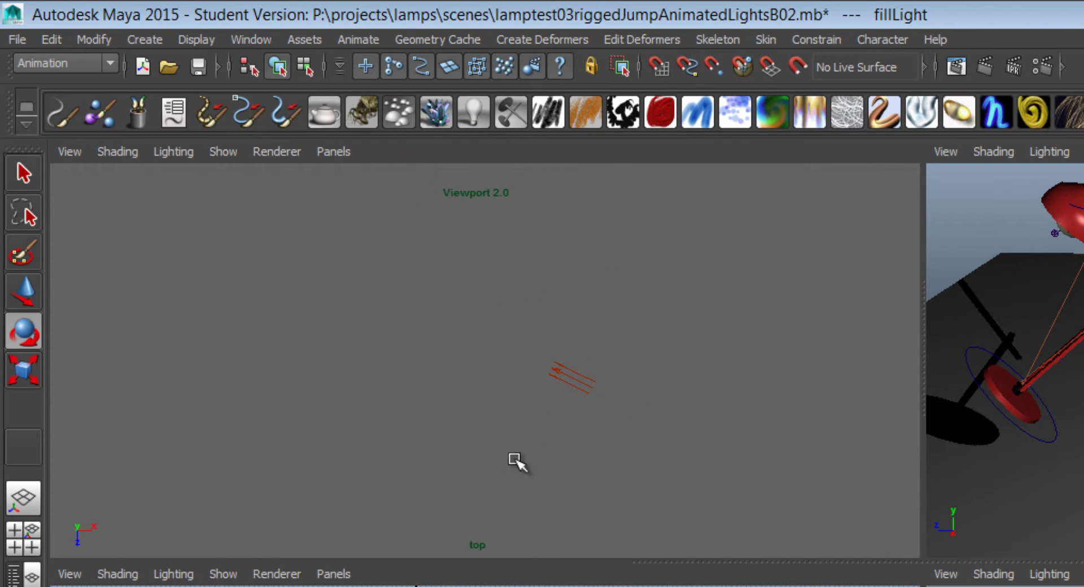
{"action": "right_click_drag", "start_coordinate": [691, 382], "coordinate": [162, 338], "text": "alt"}
{"action": "left_click_drag", "start_coordinate": [595, 402], "coordinate": [835, 368]}
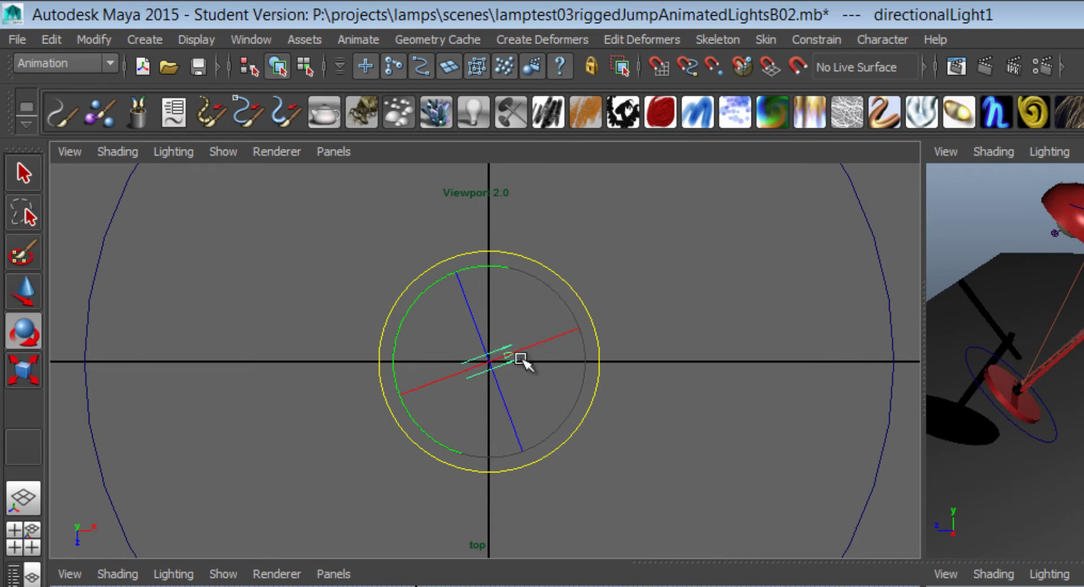
Move the new directional light up beside the lamp head to about X -21.7, Y 41.4, Z 61.2.
{"action": "key", "text": "w"}
{"action": "left_click_drag", "start_coordinate": [467, 368], "coordinate": [131, 397]}
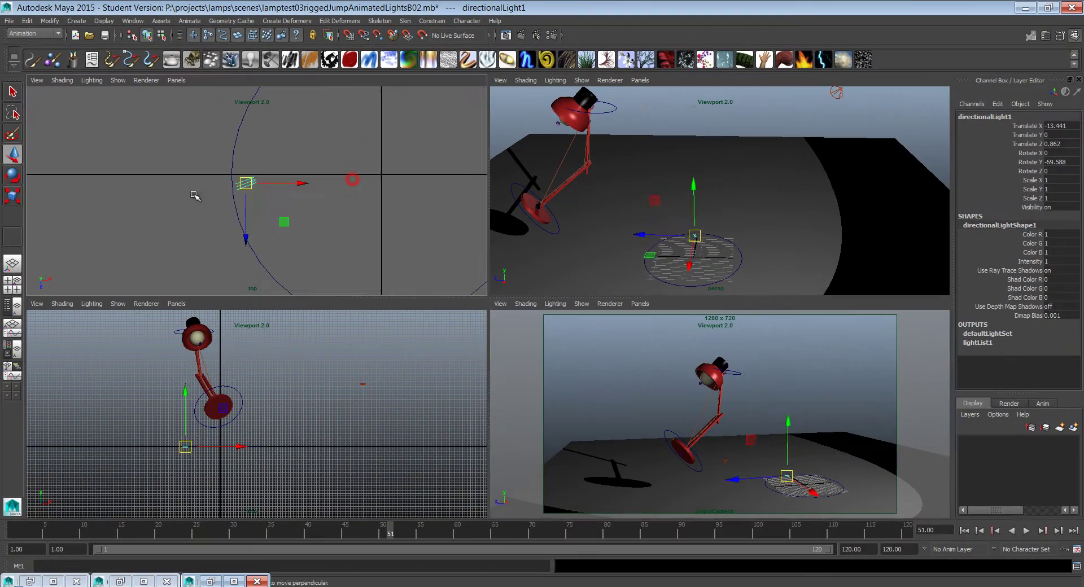
{"action": "left_click_drag", "start_coordinate": [624, 367], "coordinate": [579, 364]}
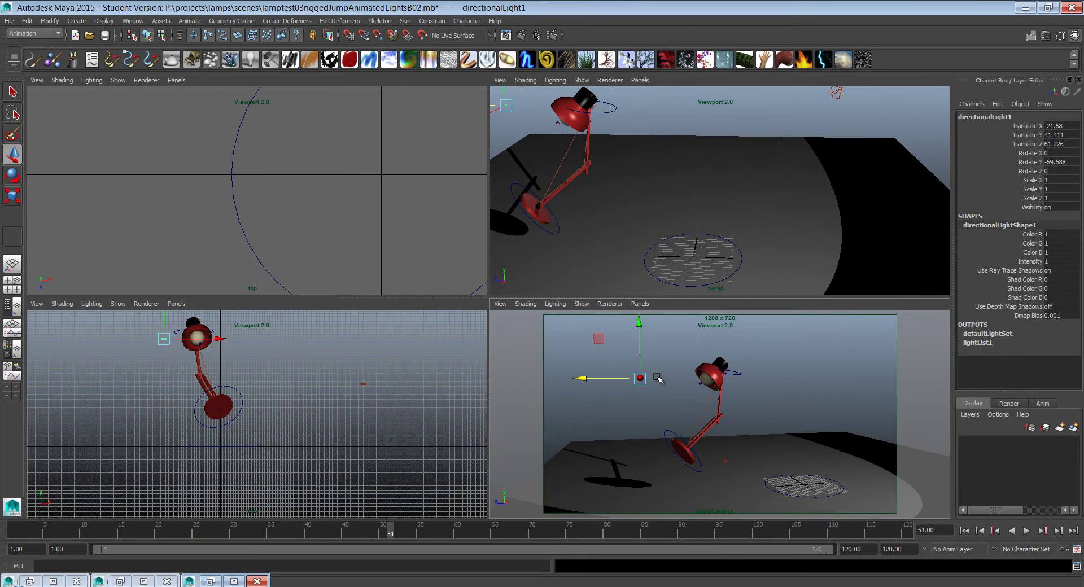
Aim the new directional light down at the lamp, rotating it to about X -73.9, Y -76.3, Z 49.9 in the enlarged camera view.
{"action": "key", "text": "e"}
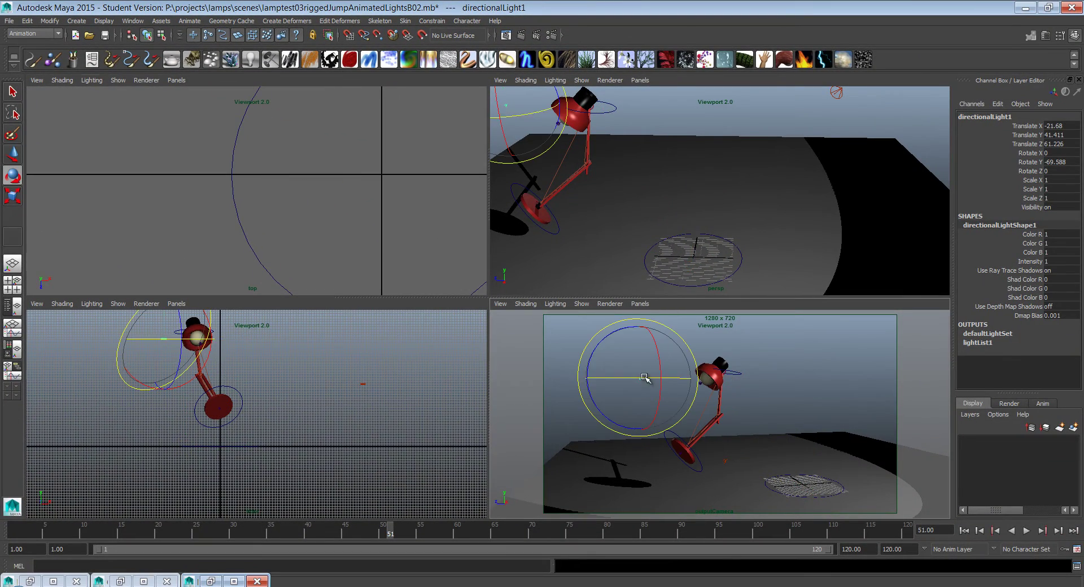
{"action": "key", "text": "space"}
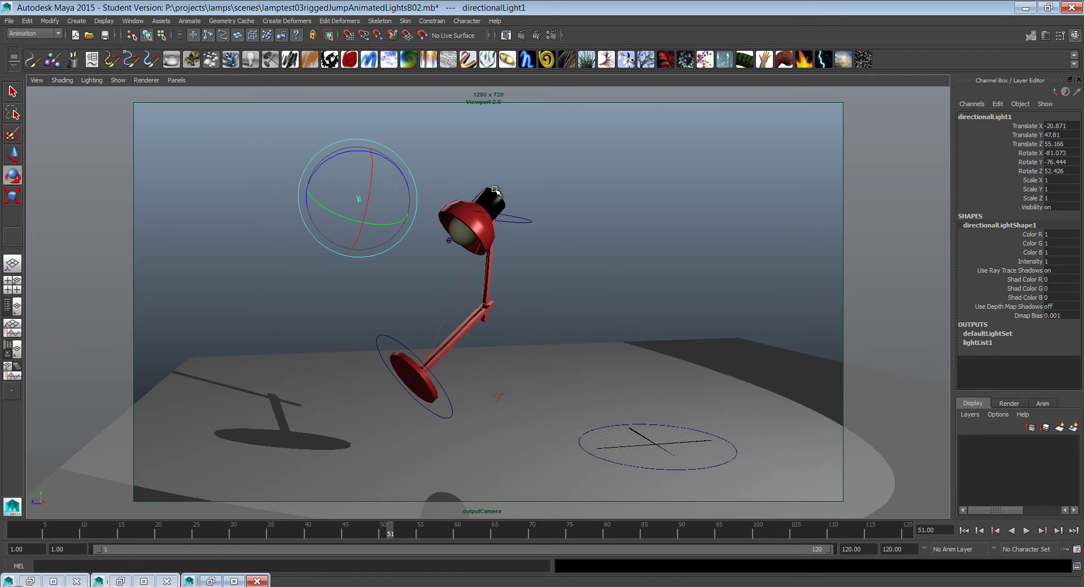
{"action": "left_click_drag", "start_coordinate": [375, 200], "coordinate": [384, 222]}
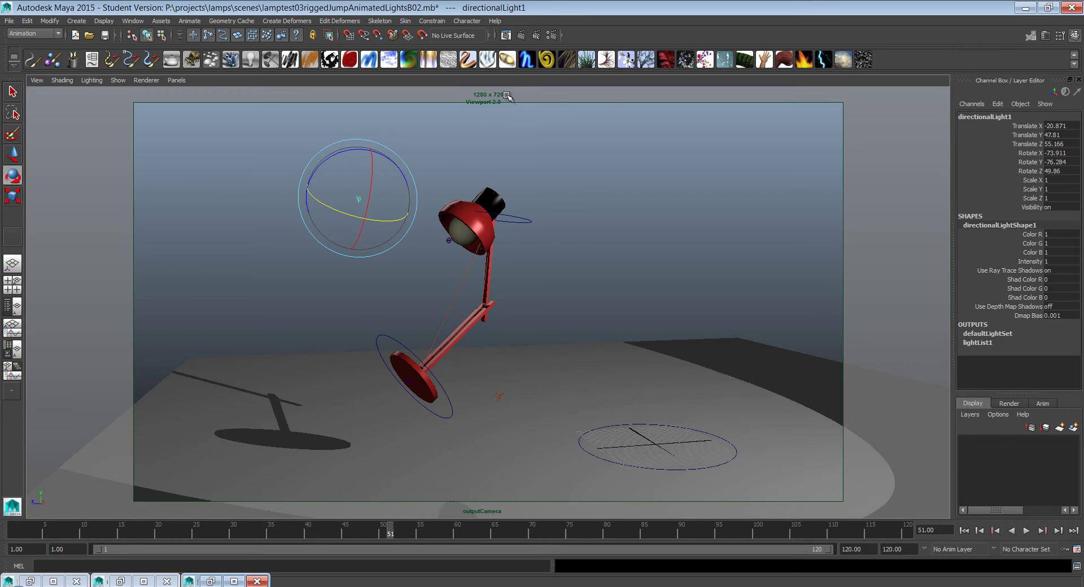
Keep the previous image in Render View and render the output camera at frame 51 with the new directional light.
{"action": "left_click", "coordinate": [504, 35]}
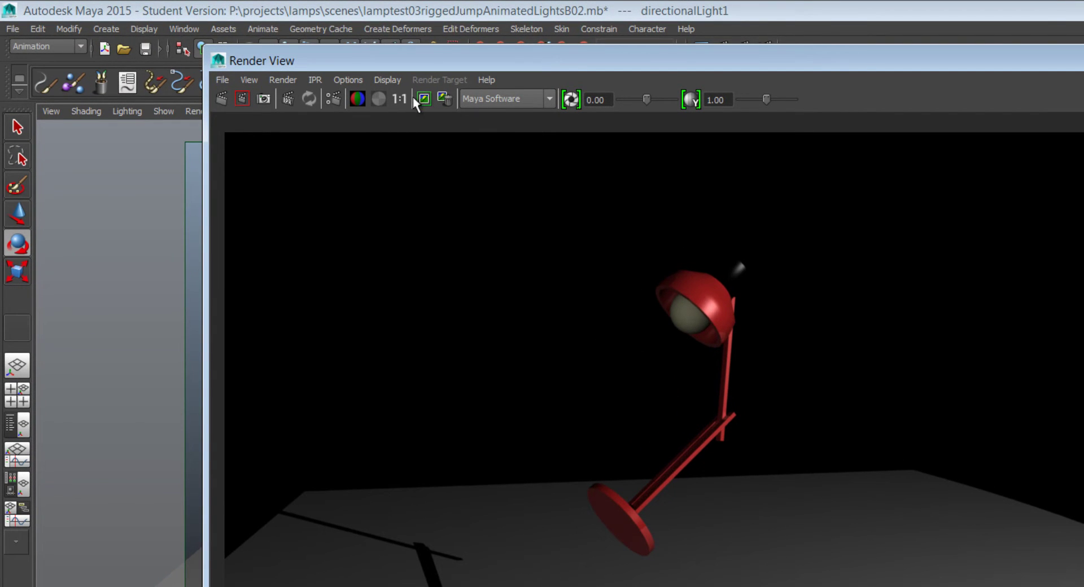
{"action": "left_click", "coordinate": [425, 95]}
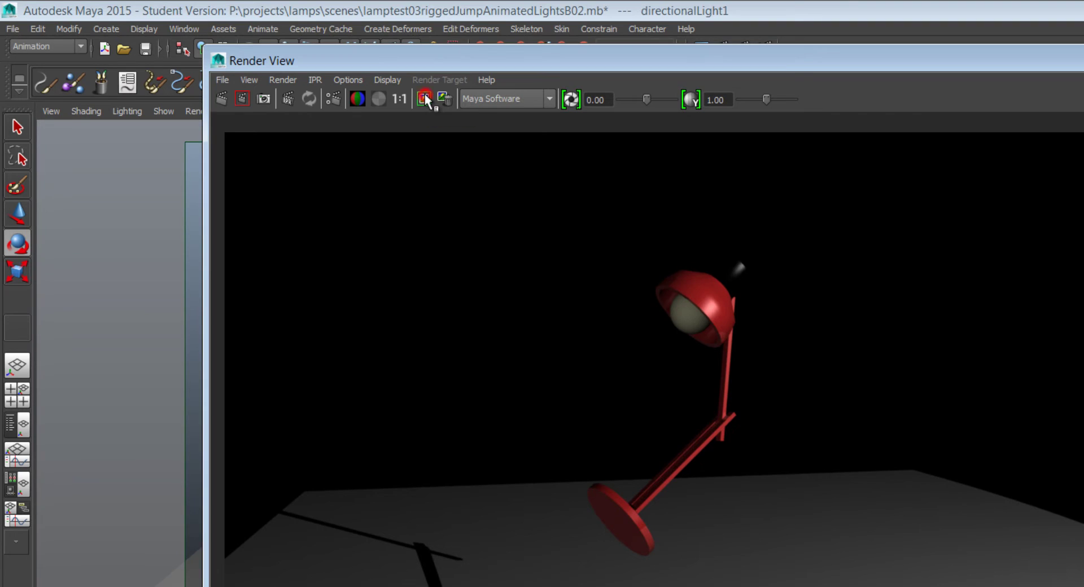
{"action": "left_click", "coordinate": [221, 97]}
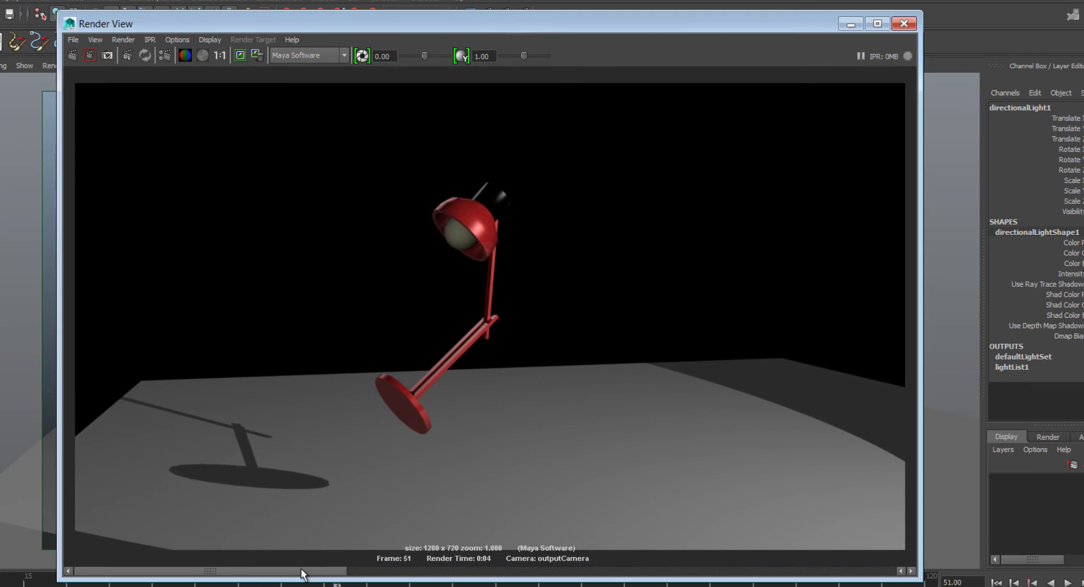
Compare the new render with the kept one, keep the new image and put Render View away.
{"action": "mouse_move", "coordinate": [319, 571]}
{"action": "left_mouse_down"}
{"action": "mouse_move", "coordinate": [464, 573]}
{"action": "mouse_move", "coordinate": [312, 563]}
{"action": "left_mouse_up"}
{"action": "left_click_drag", "start_coordinate": [414, 557], "coordinate": [259, 557]}
{"action": "left_click", "coordinate": [425, 572]}
{"action": "left_click_drag", "start_coordinate": [432, 547], "coordinate": [215, 530]}
{"action": "left_click", "coordinate": [241, 55]}
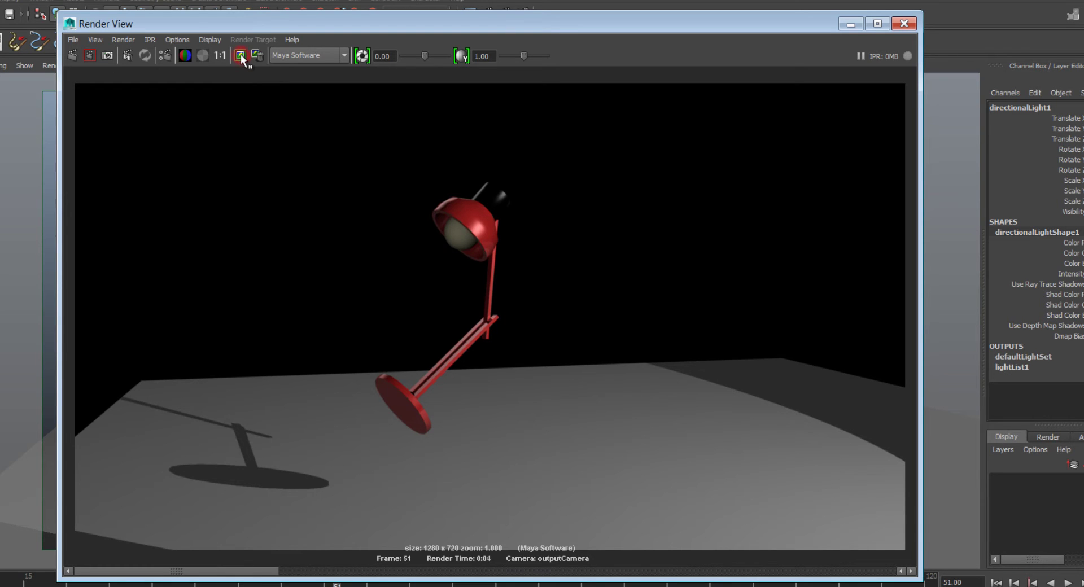
{"action": "left_click", "coordinate": [849, 23]}
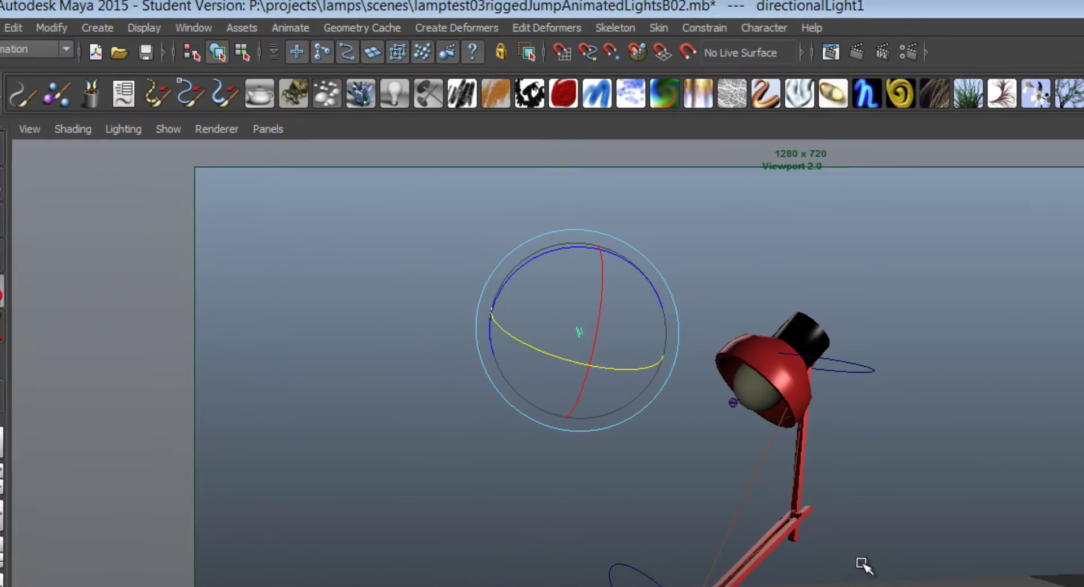
Create a point light and move it to the lamp head at about X -11.5, Y 42.3, Z 35.0.
{"action": "left_click", "coordinate": [12, 6]}
{"action": "mouse_move", "coordinate": [59, 71]}
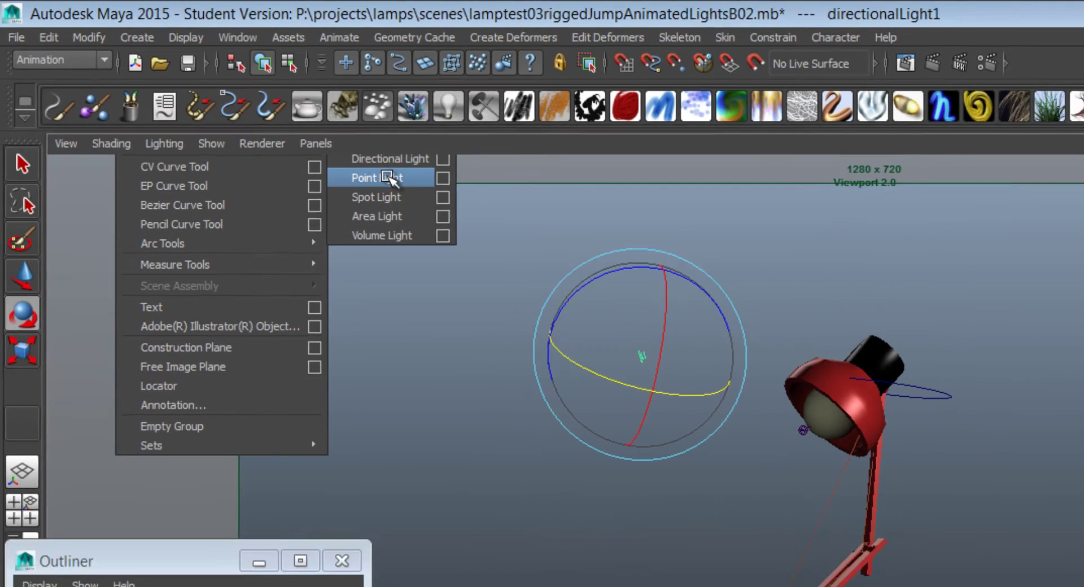
{"action": "left_click", "coordinate": [422, 193]}
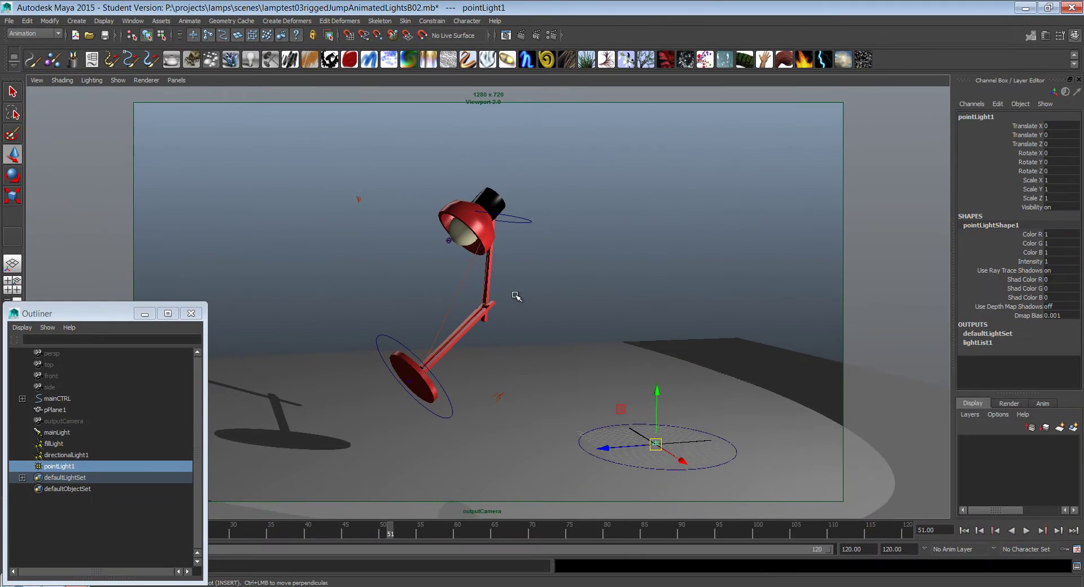
{"action": "middle_click", "coordinate": [467, 233]}
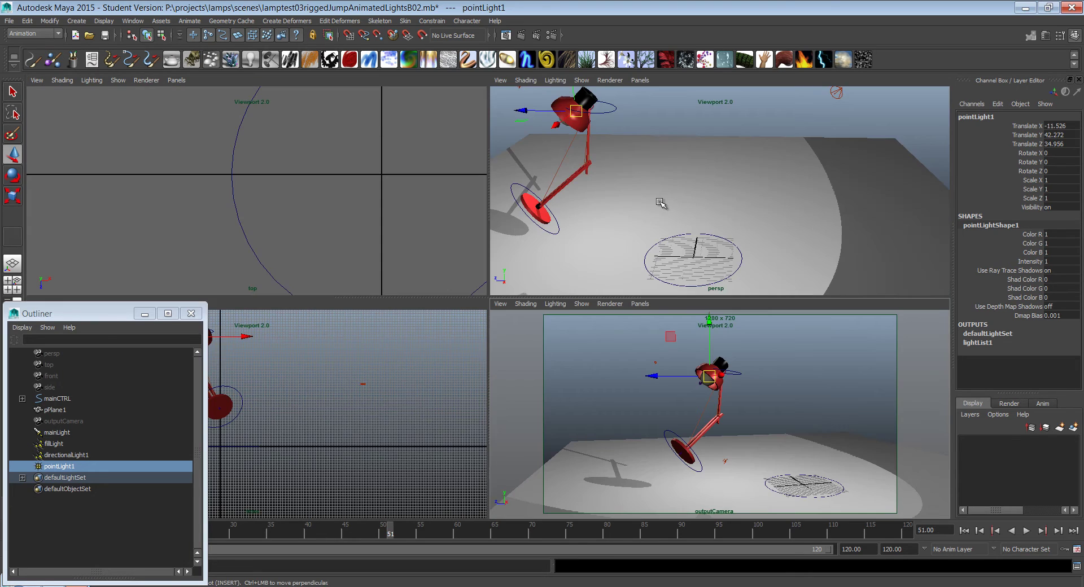
Fine-tune the point light's position inside the lampshade behind the bulb, at about X -9.7, Y 44.3, Z 33.3.
{"action": "key", "text": "space"}
{"action": "left_click_drag", "start_coordinate": [633, 173], "coordinate": [611, 168], "text": "alt"}
{"action": "middle_click_drag", "start_coordinate": [615, 170], "coordinate": [770, 177], "text": "alt"}
{"action": "left_click_drag", "start_coordinate": [661, 164], "coordinate": [751, 152], "text": "alt"}
{"action": "middle_click_drag", "start_coordinate": [672, 142], "coordinate": [738, 128], "text": "alt"}
{"action": "scroll", "coordinate": [666, 130], "scroll_direction": "up", "scroll_amount": 5}
{"action": "middle_click_drag", "start_coordinate": [665, 130], "coordinate": [736, 193], "text": "alt"}
{"action": "left_click_drag", "start_coordinate": [735, 194], "coordinate": [621, 170], "text": "alt"}
{"action": "left_click_drag", "start_coordinate": [747, 172], "coordinate": [764, 137]}
{"action": "left_click_drag", "start_coordinate": [711, 165], "coordinate": [834, 159], "text": "alt"}
{"action": "left_click_drag", "start_coordinate": [623, 129], "coordinate": [641, 140]}
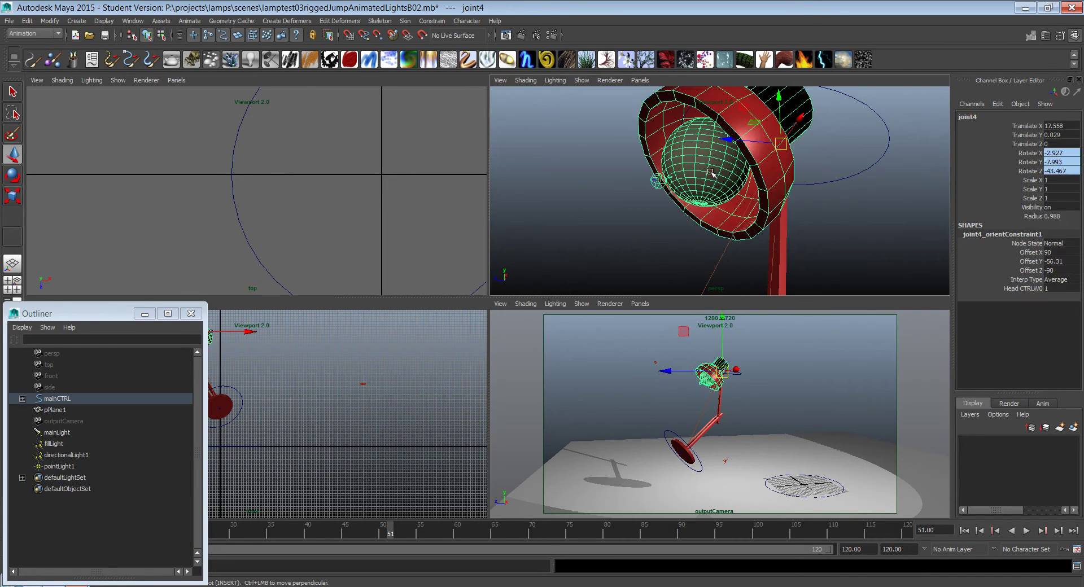
Open the bulb mesh's Render Stats attributes, and render the current frame to check the point light.
{"action": "left_click", "coordinate": [712, 169]}
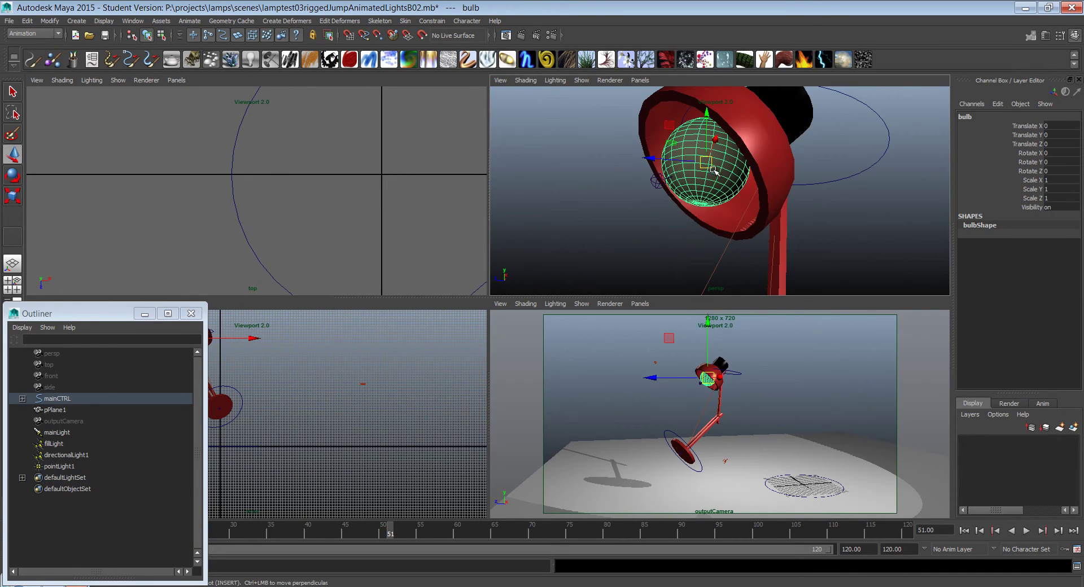
{"action": "key", "text": "ctrl+a"}
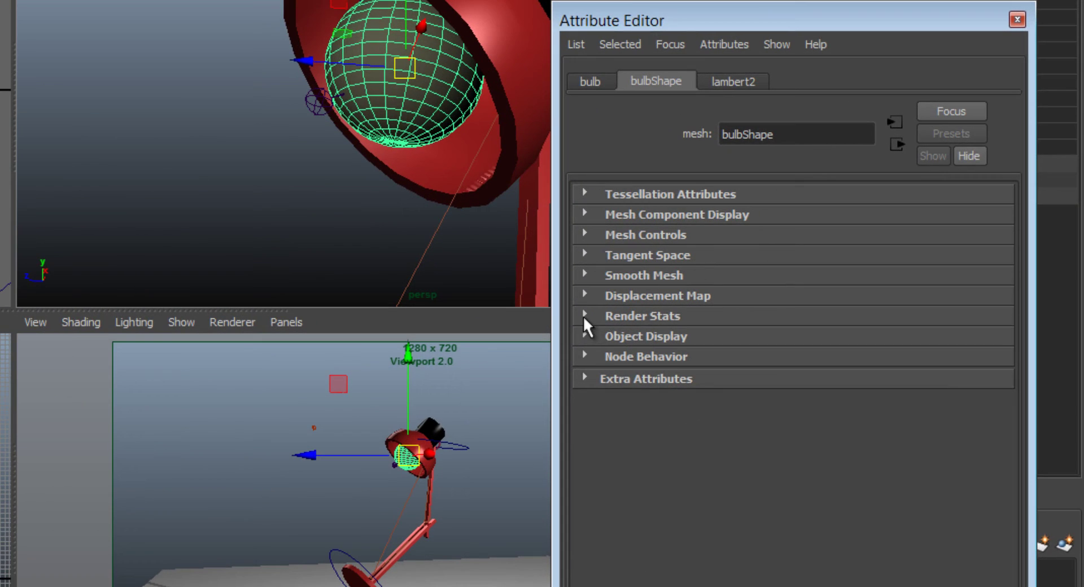
{"action": "left_click", "coordinate": [584, 316]}
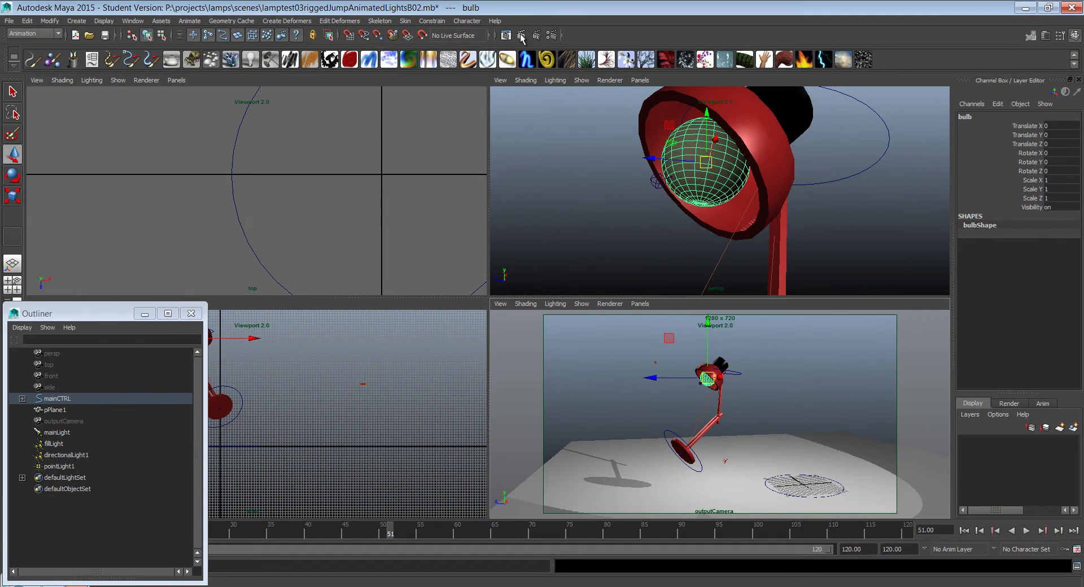
{"action": "left_click", "coordinate": [521, 36]}
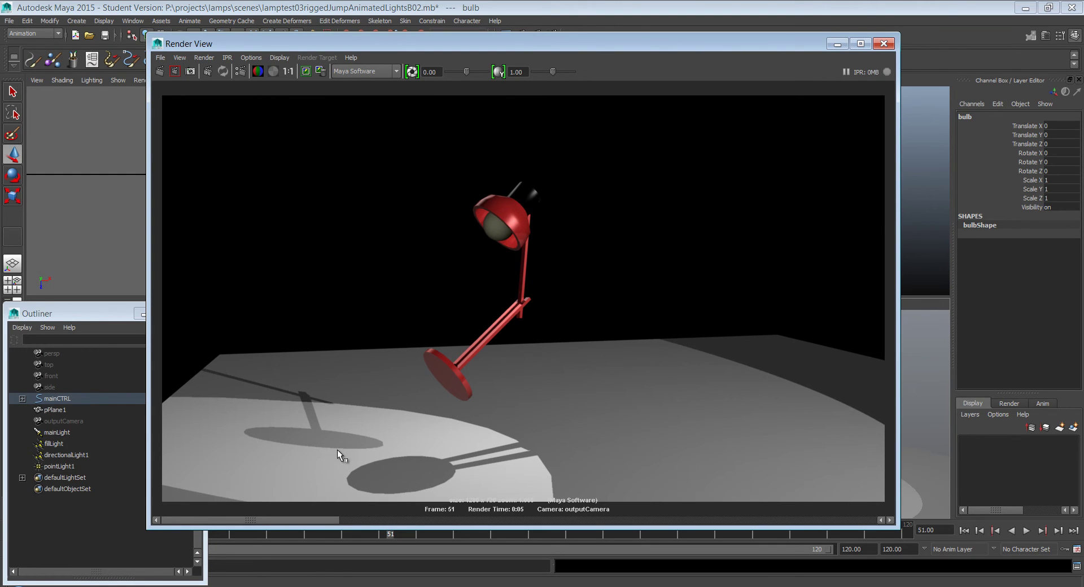
{"action": "left_click", "coordinate": [837, 44]}
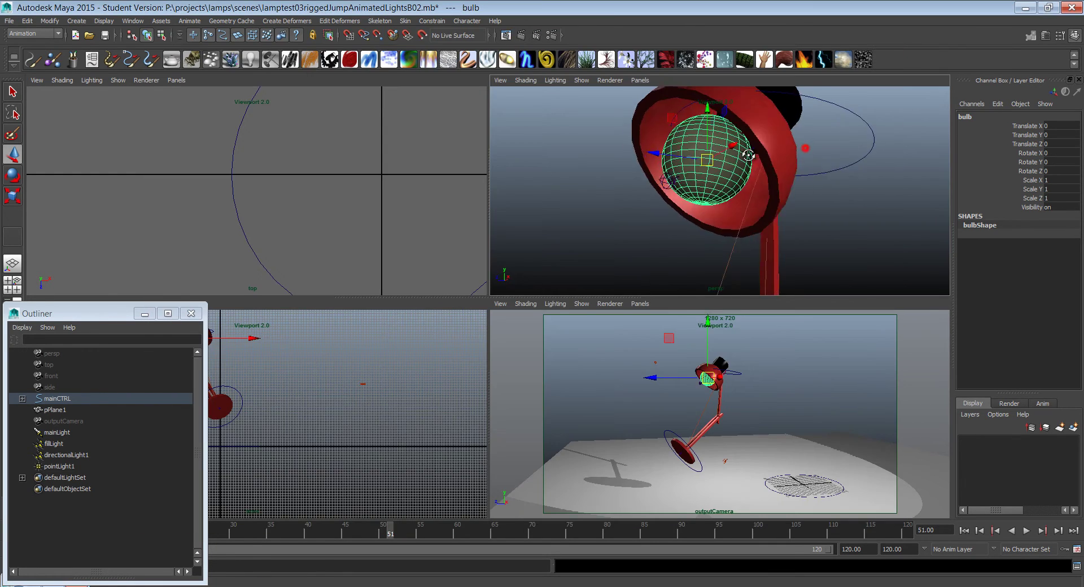
Parent-constrain the point light to the lamp head joint beside the bulb with Maintain Offset on.
{"action": "left_click_drag", "start_coordinate": [748, 155], "coordinate": [628, 203], "text": "alt"}
{"action": "left_click", "coordinate": [85, 466]}
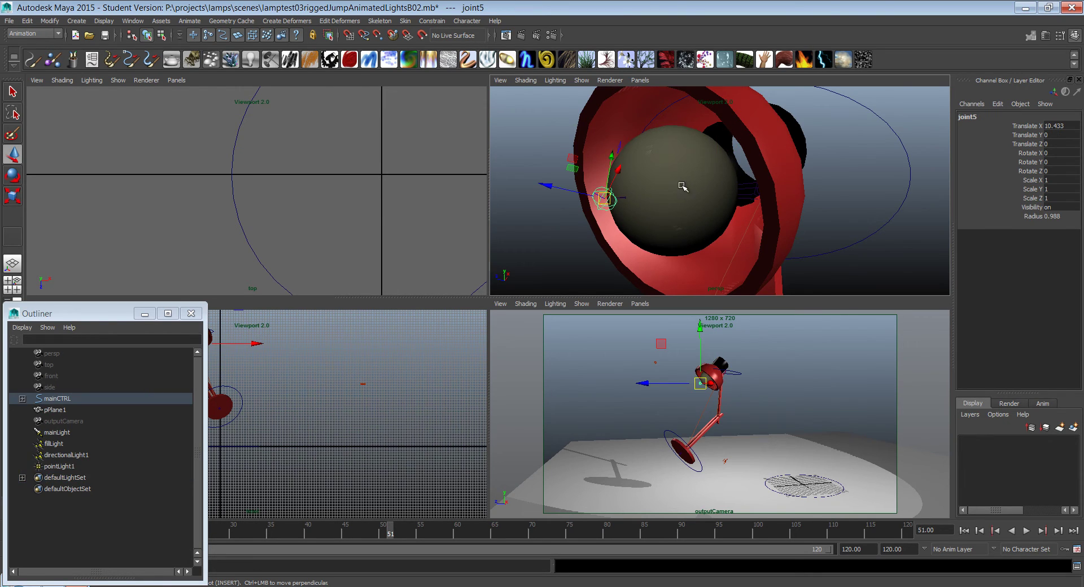
{"action": "left_click", "coordinate": [71, 467]}
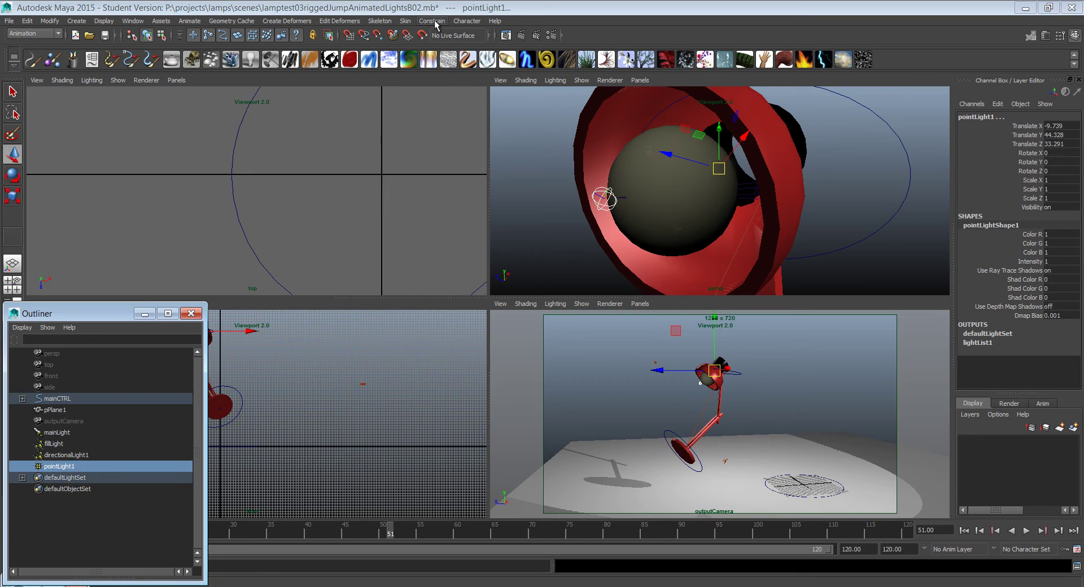
{"action": "left_click", "coordinate": [432, 22]}
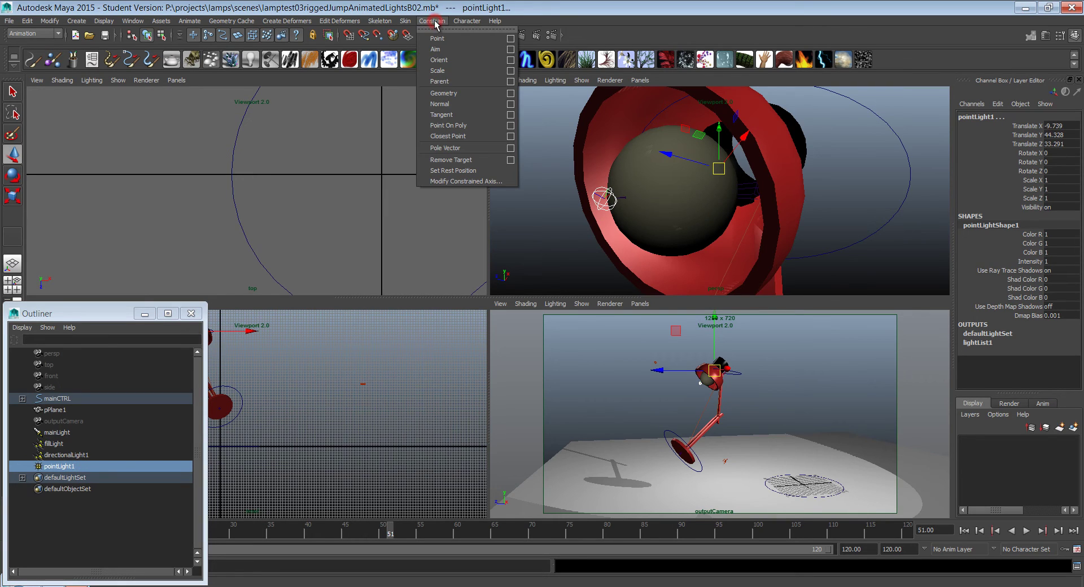
{"action": "left_click", "coordinate": [511, 82]}
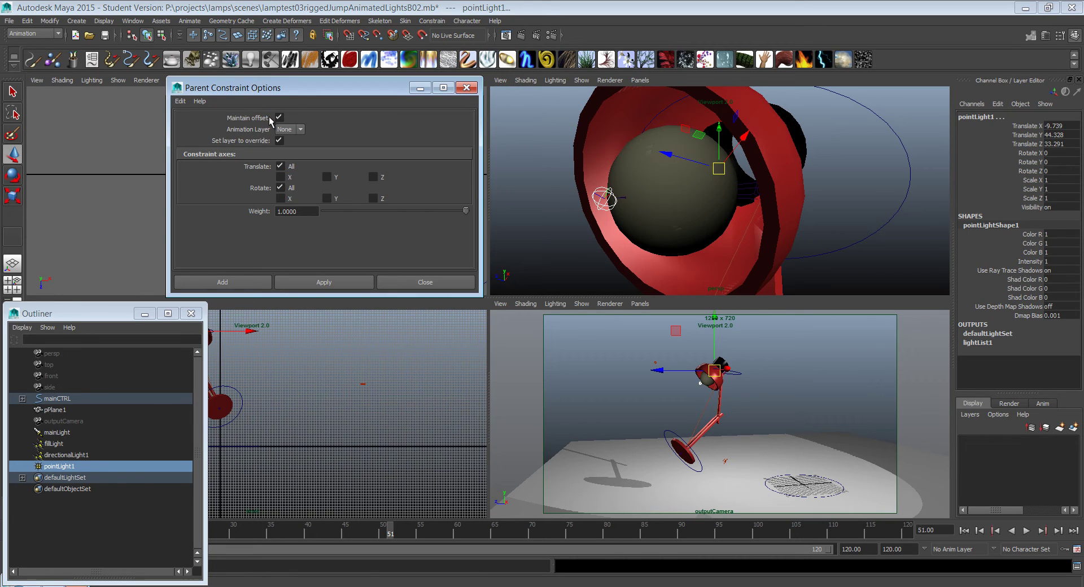
{"action": "left_click", "coordinate": [242, 282]}
Scrub the animation to frame 31 and render it to check that the point light follows the lamp head.
{"action": "left_click", "coordinate": [374, 531]}
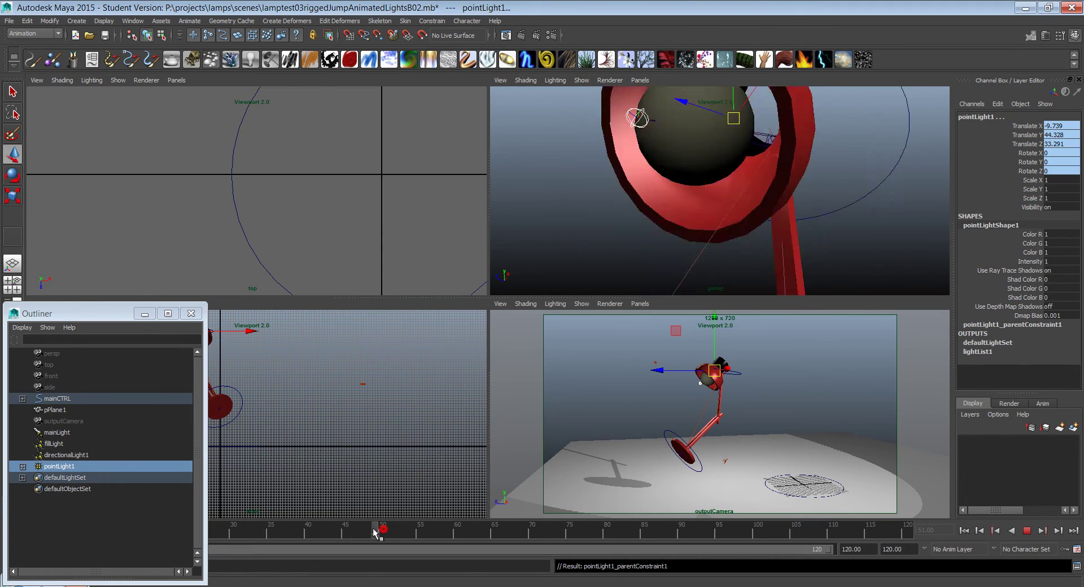
{"action": "left_click_drag", "start_coordinate": [373, 530], "coordinate": [338, 530]}
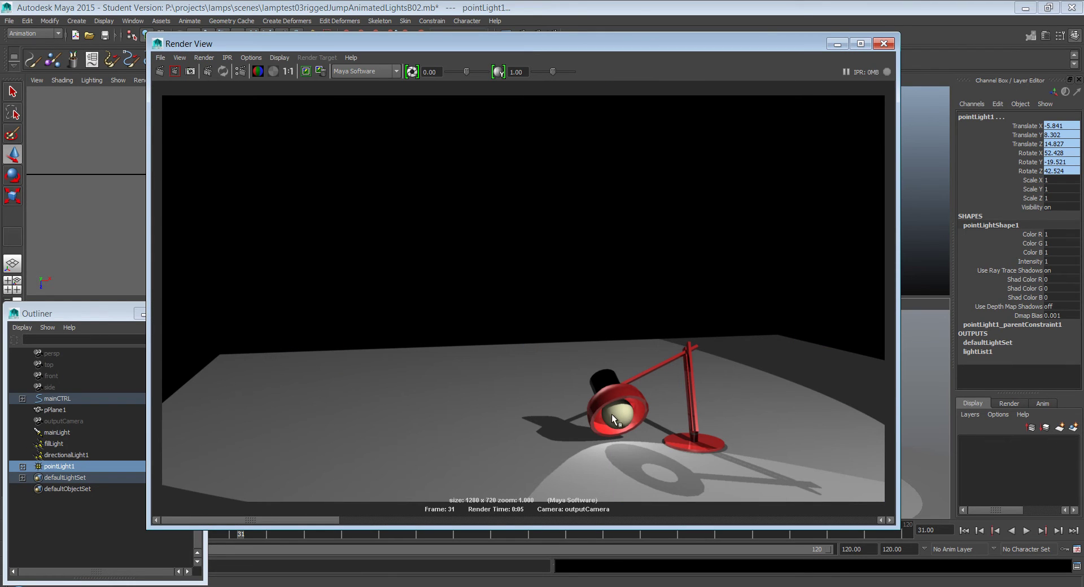
{"action": "left_click_drag", "start_coordinate": [540, 49], "coordinate": [564, 219]}
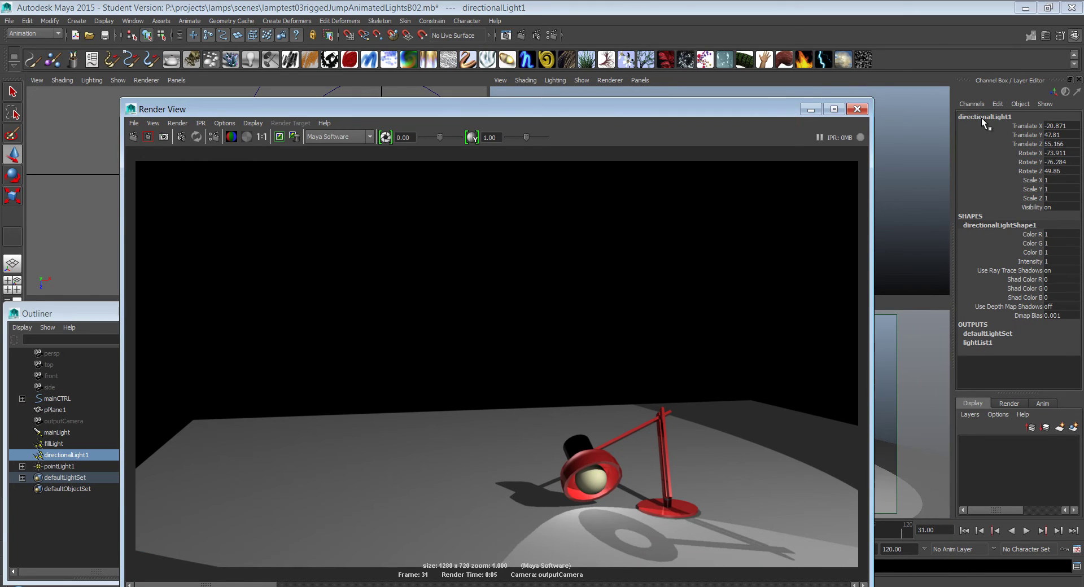
Rename the additional directional light directionalLight1 as rimLight.
{"action": "double_click", "coordinate": [982, 116]}
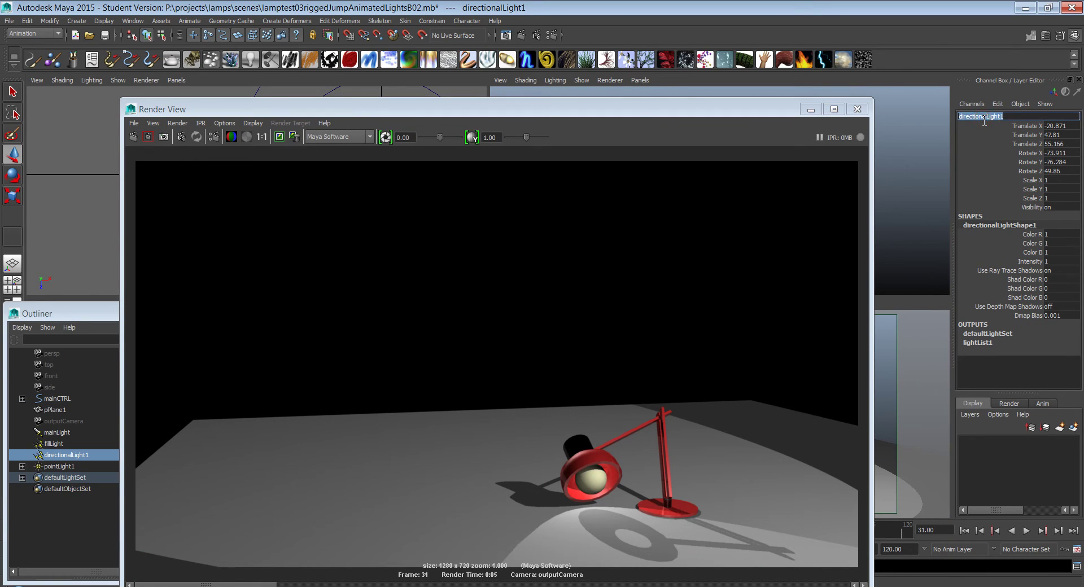
{"action": "type", "text": "rimLight"}
{"action": "key", "text": "Return"}
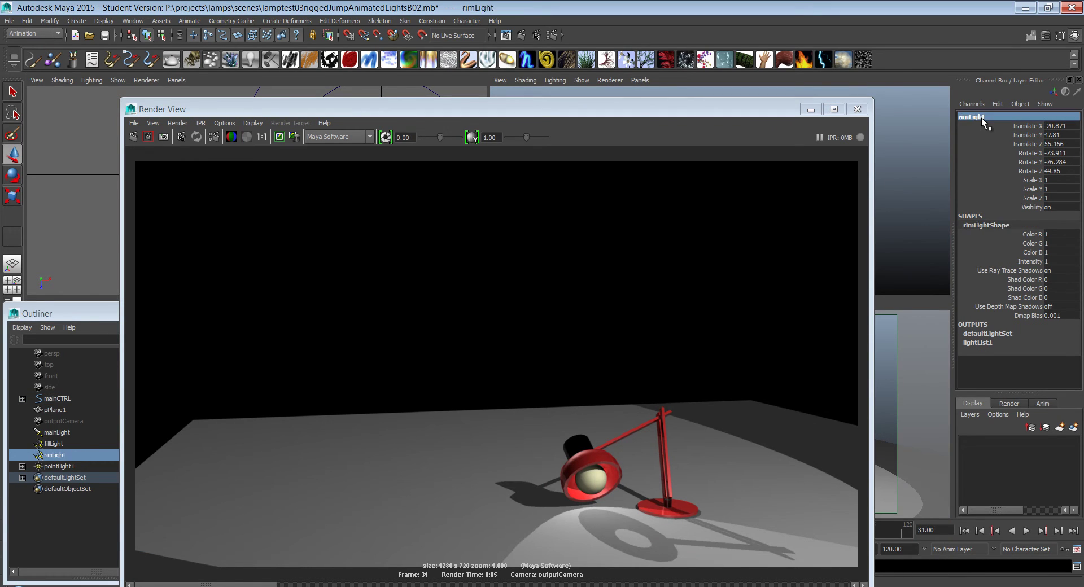
Turn off ray trace shadows on the rim light and re-render frame 31.
{"action": "key", "text": "ctrl+a"}
{"action": "left_click_drag", "start_coordinate": [952, 141], "coordinate": [862, 50]}
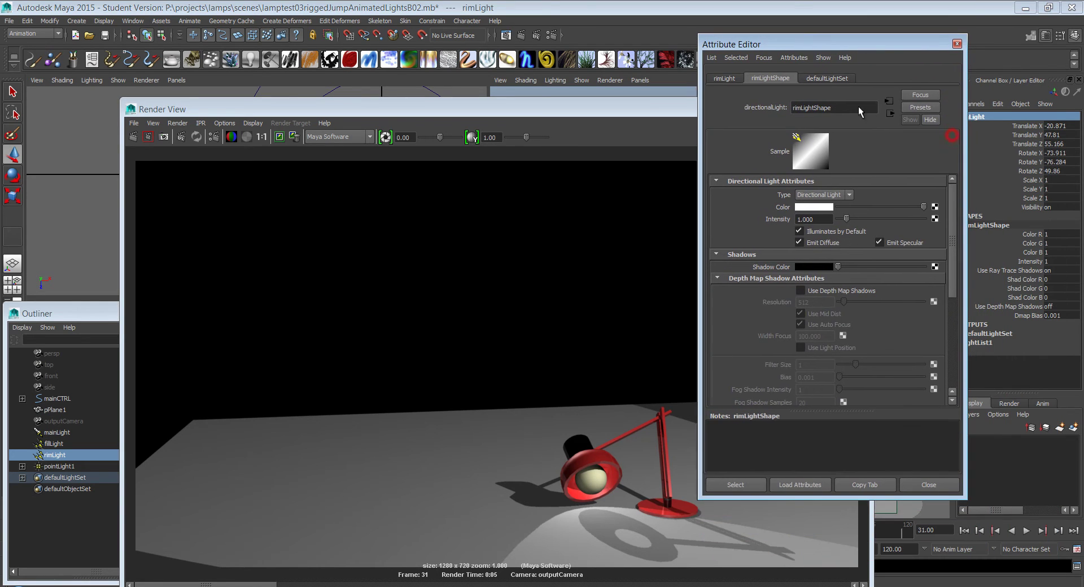
{"action": "scroll", "coordinate": [841, 302], "scroll_direction": "down", "scroll_amount": 5}
{"action": "left_click", "coordinate": [800, 326]}
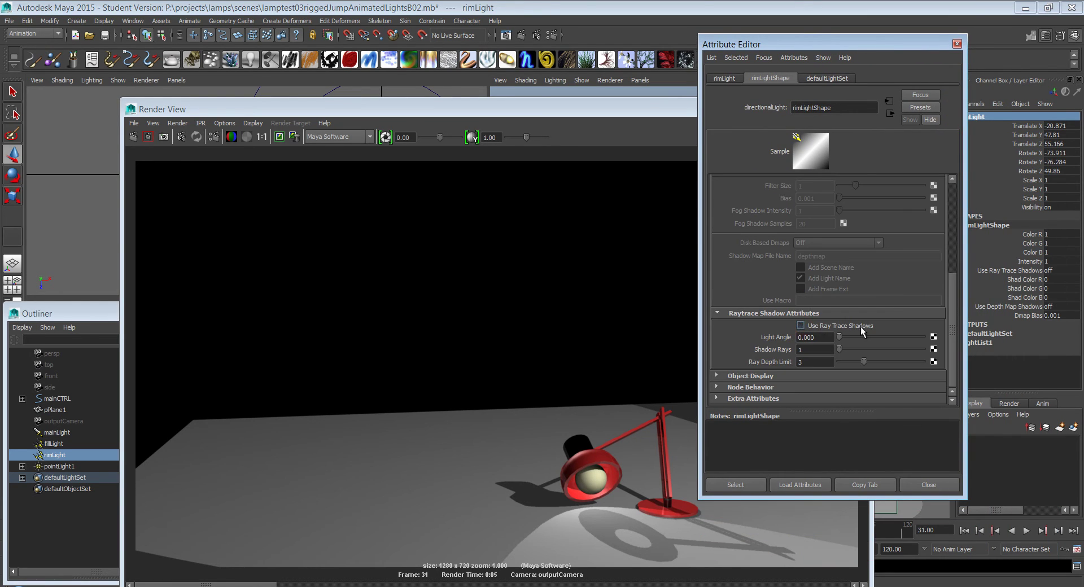
{"action": "left_click", "coordinate": [956, 44]}
{"action": "left_click", "coordinate": [134, 137]}
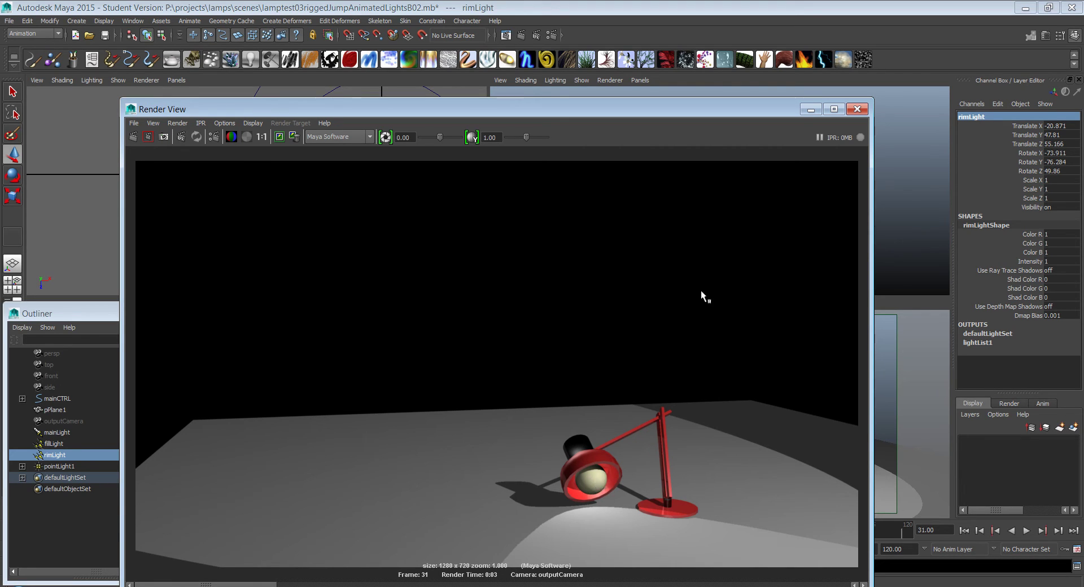
{"action": "left_click", "coordinate": [857, 109]}
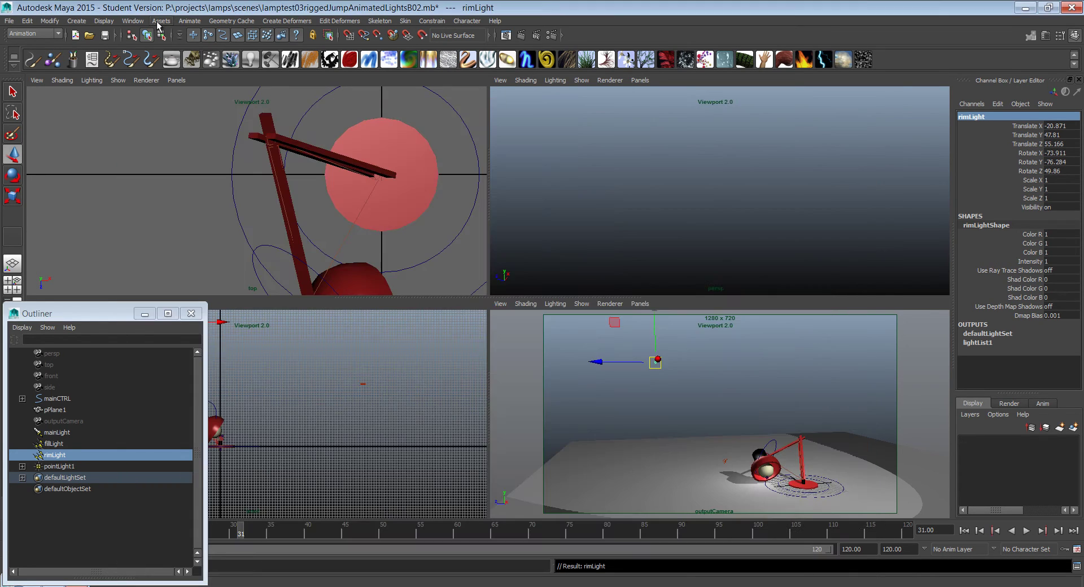
Set the bulb material lambert2 to an incandescence of about 0.87 and a diffuse of 1, and render the frame.
{"action": "left_click", "coordinate": [133, 20]}
{"action": "mouse_move", "coordinate": [162, 52]}
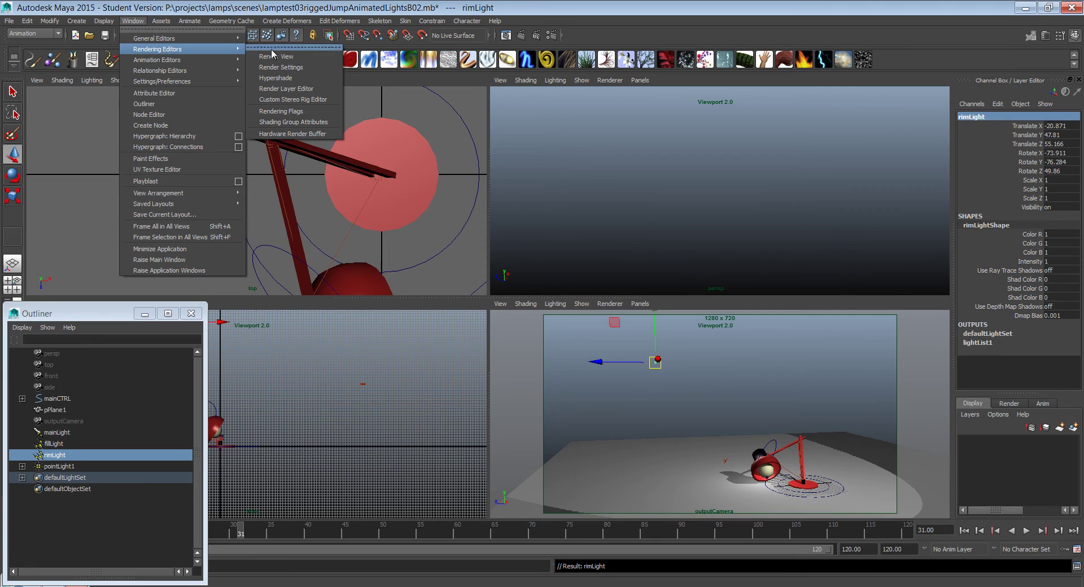
{"action": "left_click", "coordinate": [293, 79]}
{"action": "left_click_drag", "start_coordinate": [707, 141], "coordinate": [200, 141]}
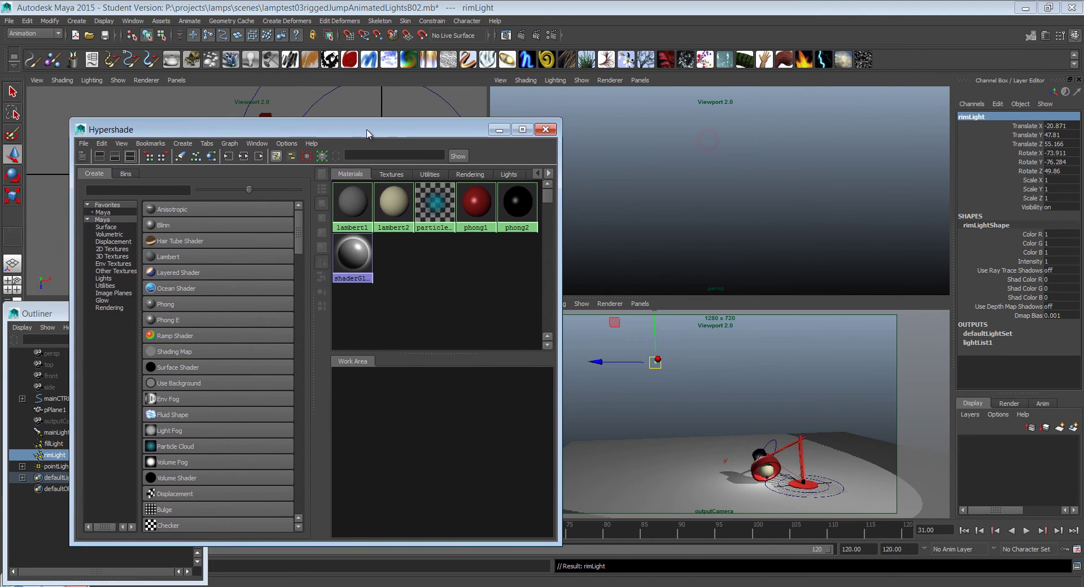
{"action": "double_click", "coordinate": [394, 201]}
{"action": "left_click_drag", "start_coordinate": [823, 45], "coordinate": [230, 67]}
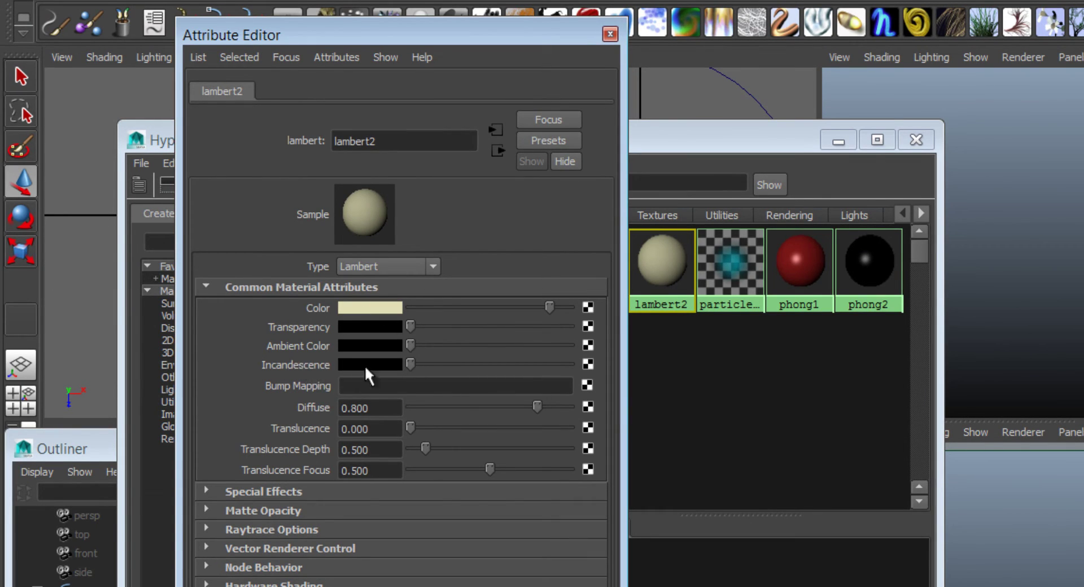
{"action": "left_click_drag", "start_coordinate": [410, 364], "coordinate": [547, 364]}
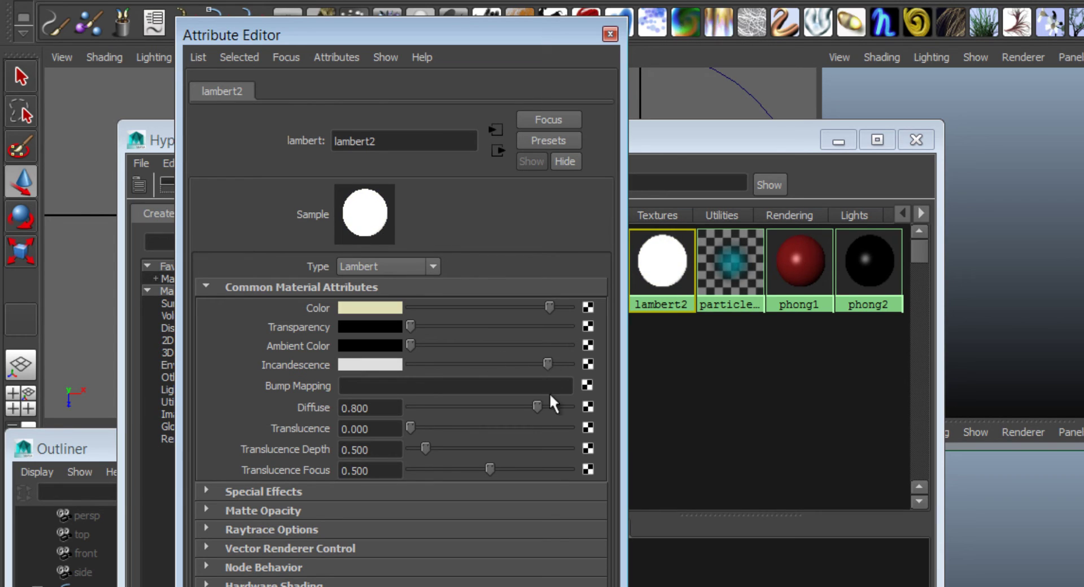
{"action": "left_click_drag", "start_coordinate": [537, 405], "coordinate": [597, 395]}
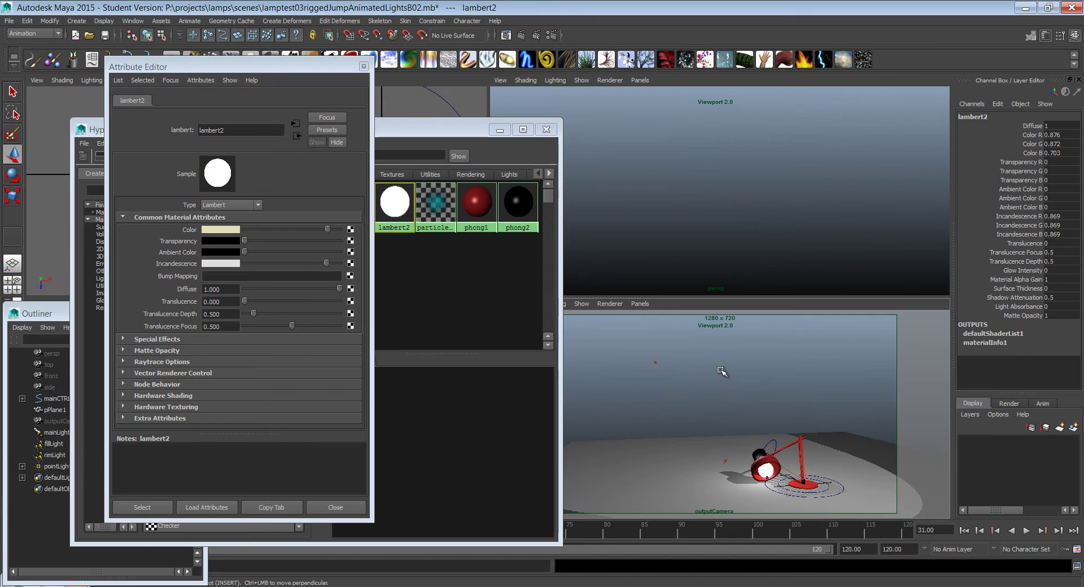
{"action": "left_click", "coordinate": [521, 35]}
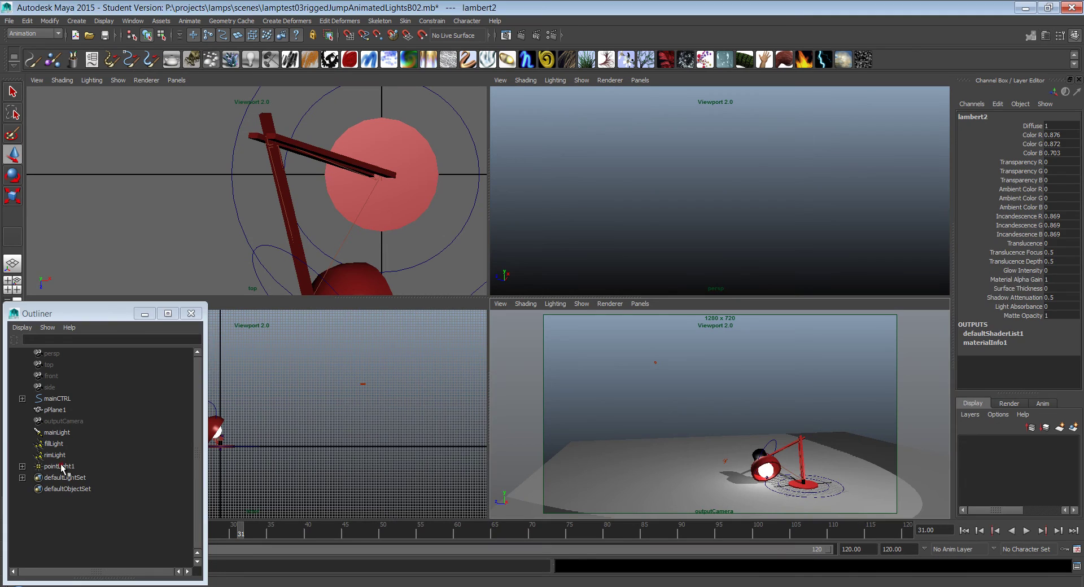
Set the point light's intensity to 2 and re-render frame 31 to compare it with the kept image.
{"action": "left_click", "coordinate": [60, 466]}
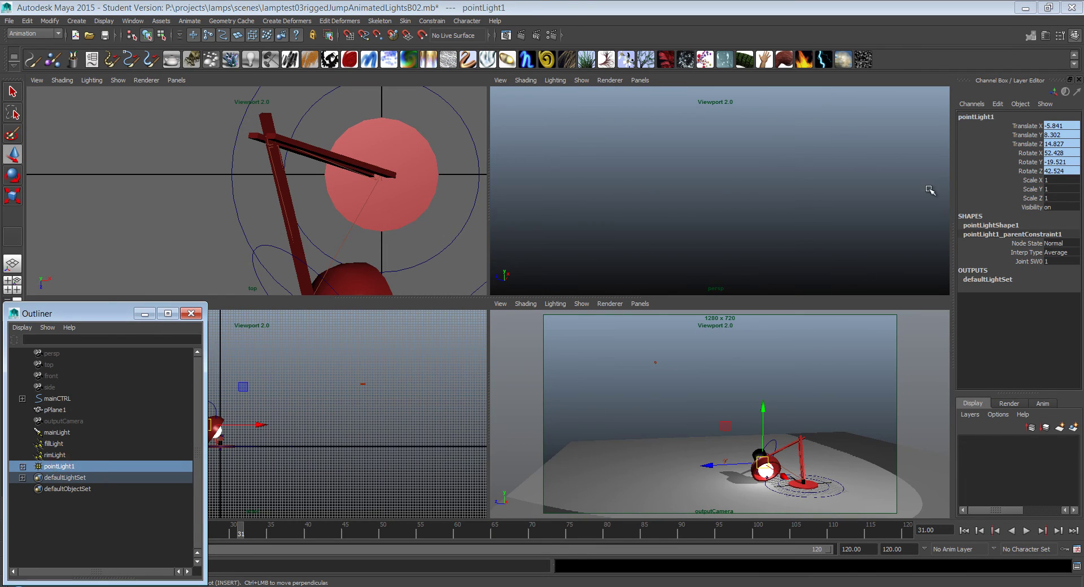
{"action": "key", "text": "ctrl+a"}
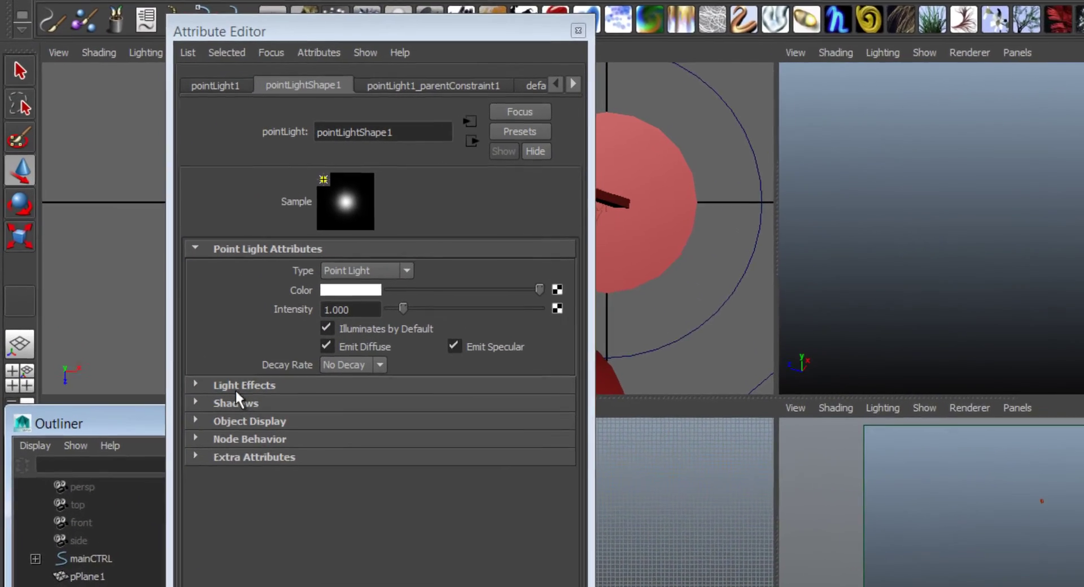
{"action": "left_click_drag", "start_coordinate": [265, 263], "coordinate": [225, 263]}
{"action": "type", "text": "2"}
{"action": "key", "text": "Return"}
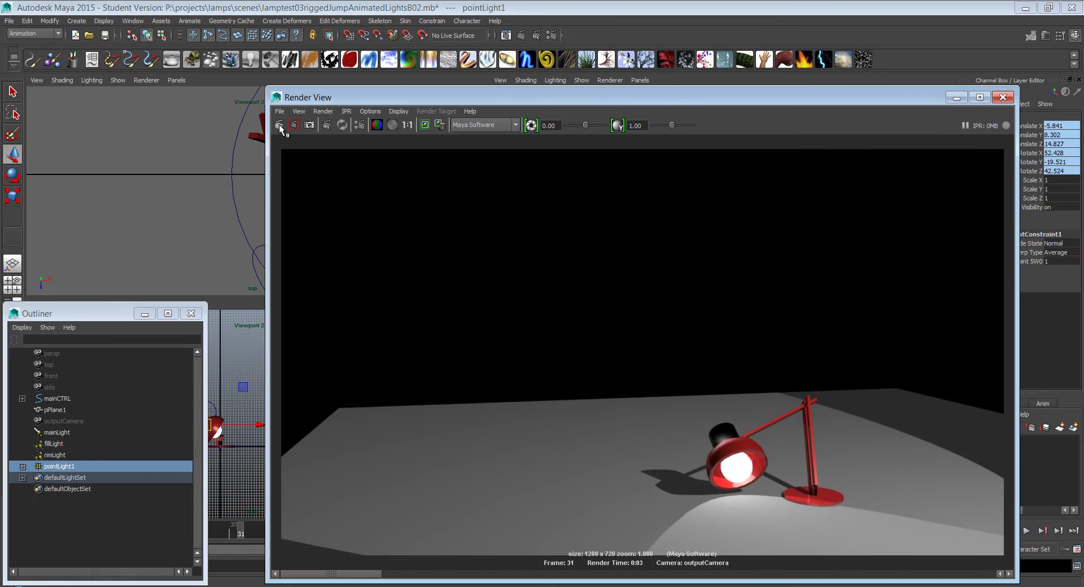
{"action": "left_click", "coordinate": [279, 126]}
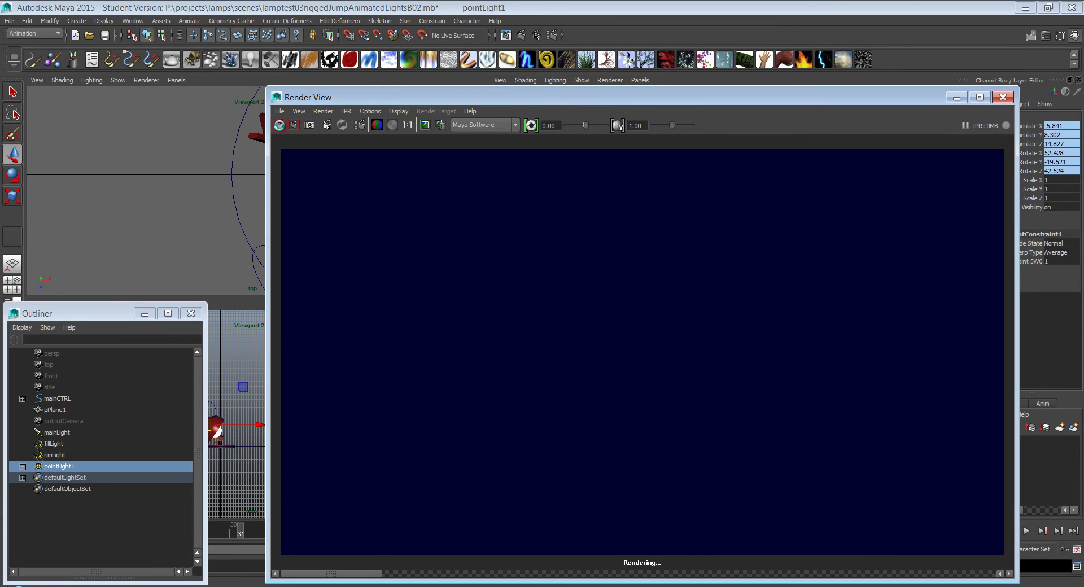
{"action": "left_click_drag", "start_coordinate": [356, 574], "coordinate": [450, 573]}
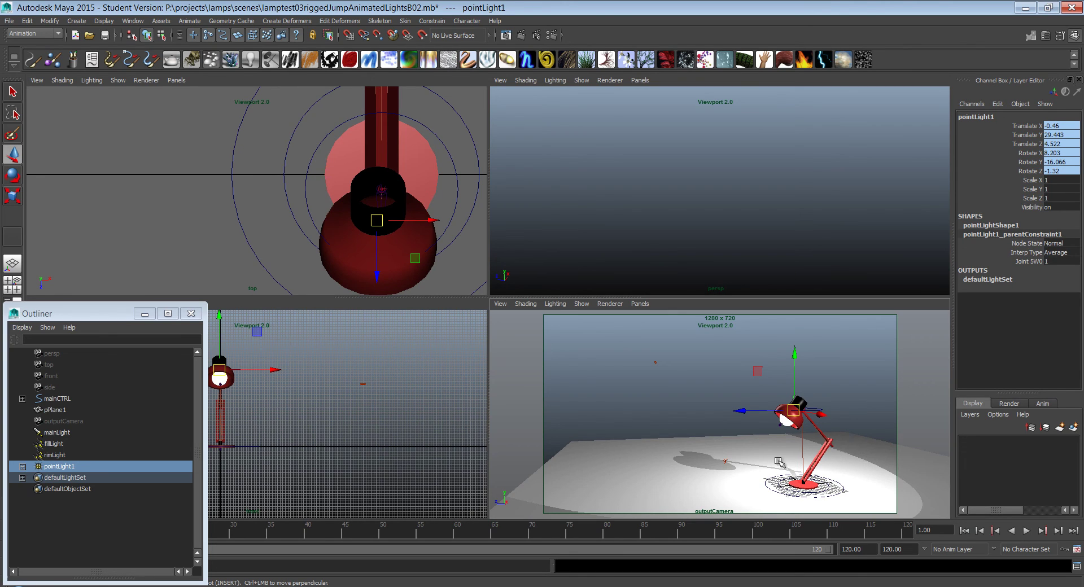
Create a new Lambert material in Hypershade and open its attributes.
{"action": "left_click", "coordinate": [132, 22]}
{"action": "mouse_move", "coordinate": [157, 49]}
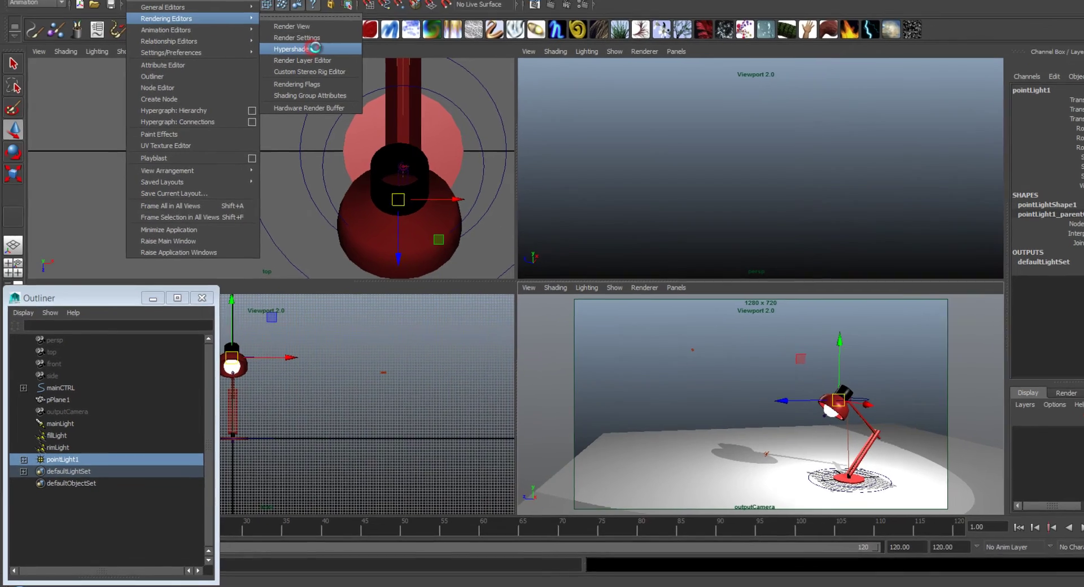
{"action": "left_click", "coordinate": [280, 80]}
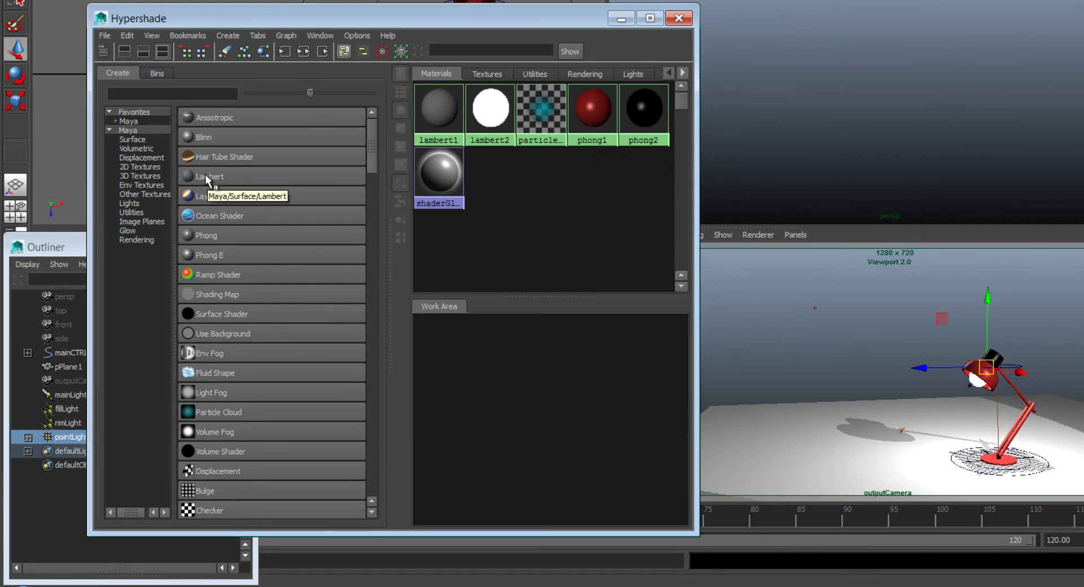
{"action": "left_click", "coordinate": [194, 197]}
{"action": "double_click", "coordinate": [437, 388]}
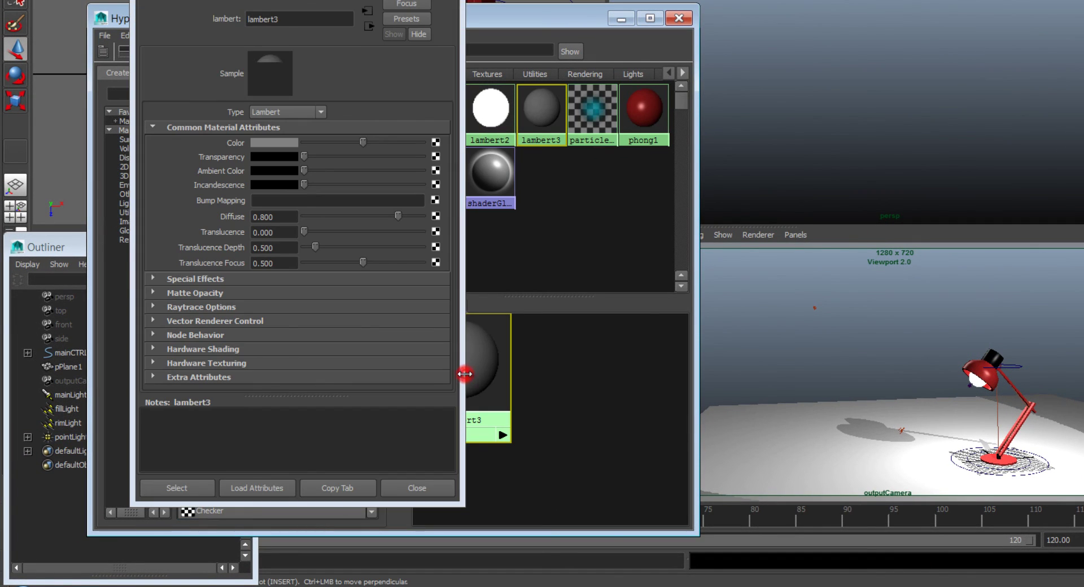
{"action": "left_click_drag", "start_coordinate": [297, 0], "coordinate": [745, 0]}
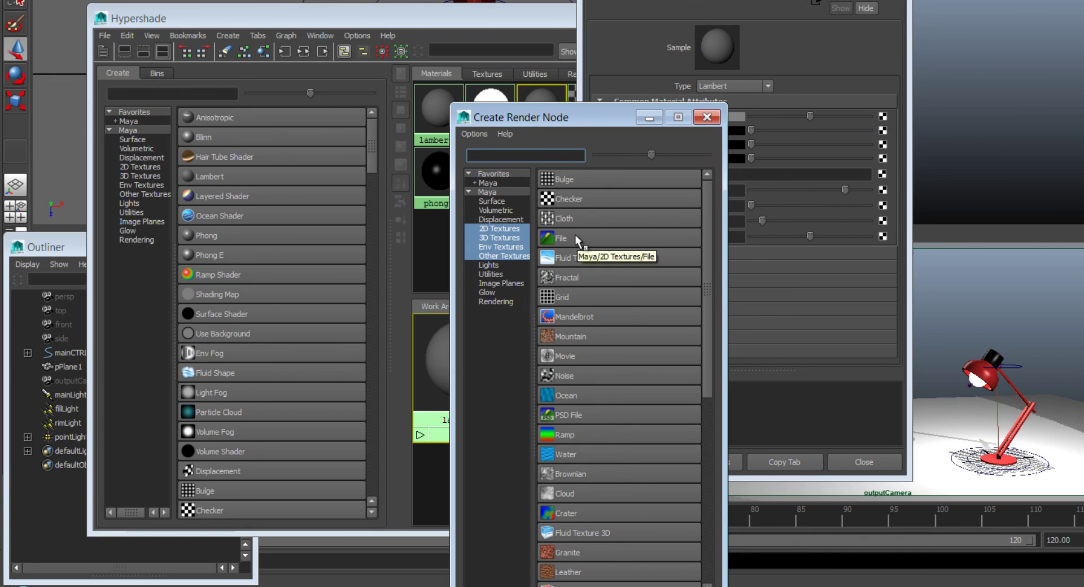
Map the new Lambert's color to a File texture using PLAIN SLICED RED OAK.jpg from the sourceimages folder.
{"action": "left_click", "coordinate": [574, 234]}
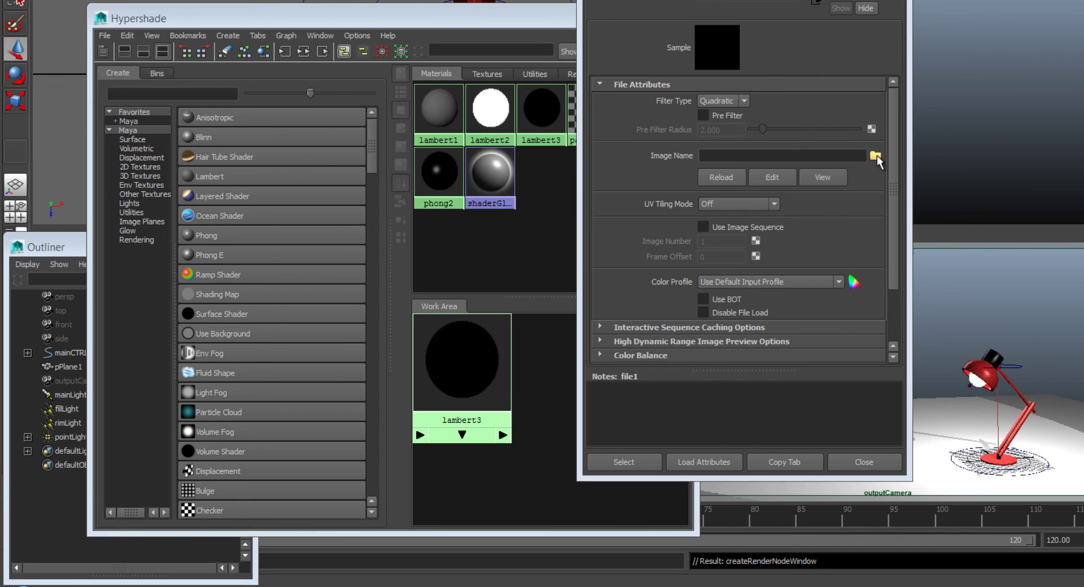
{"action": "left_click", "coordinate": [875, 156]}
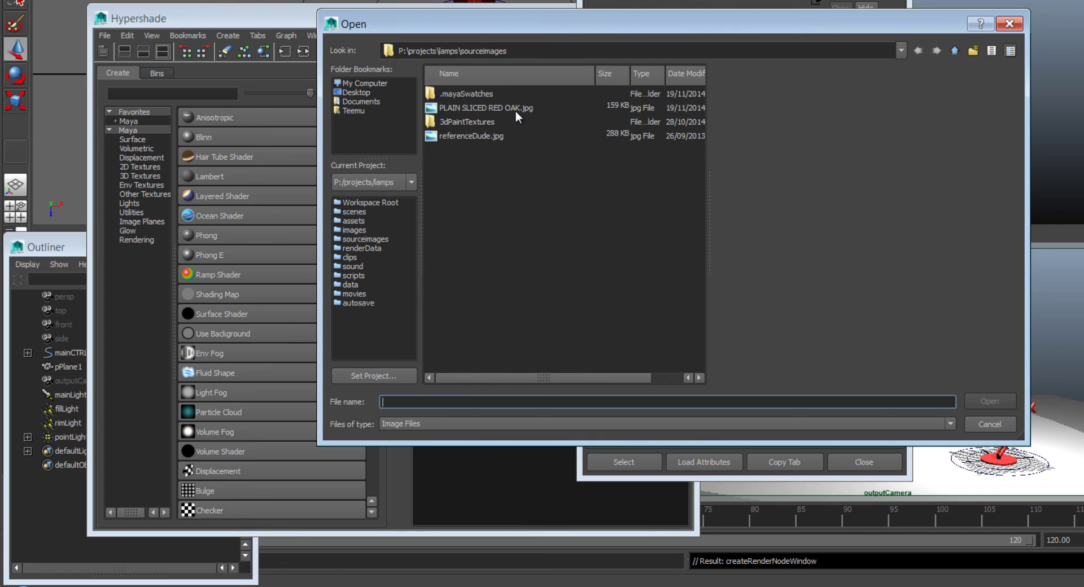
{"action": "left_click", "coordinate": [515, 108]}
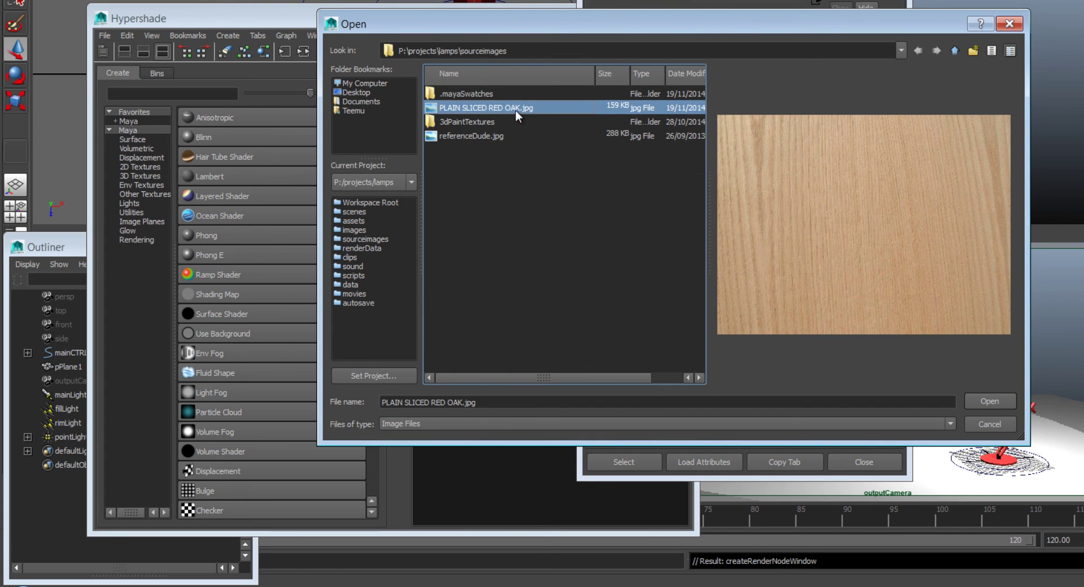
{"action": "left_click", "coordinate": [989, 402]}
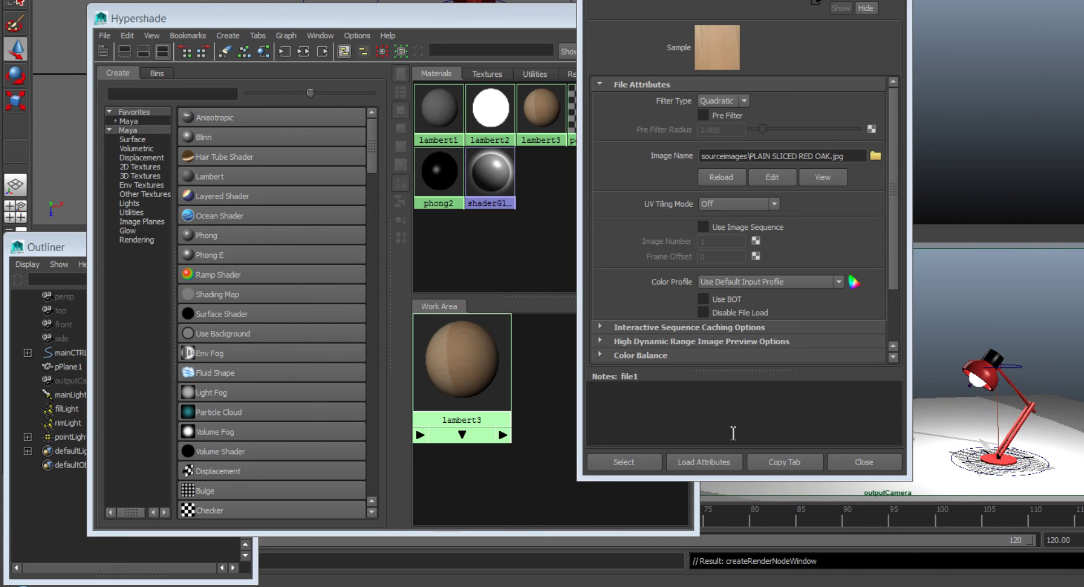
{"action": "key", "text": "ctrl+a"}
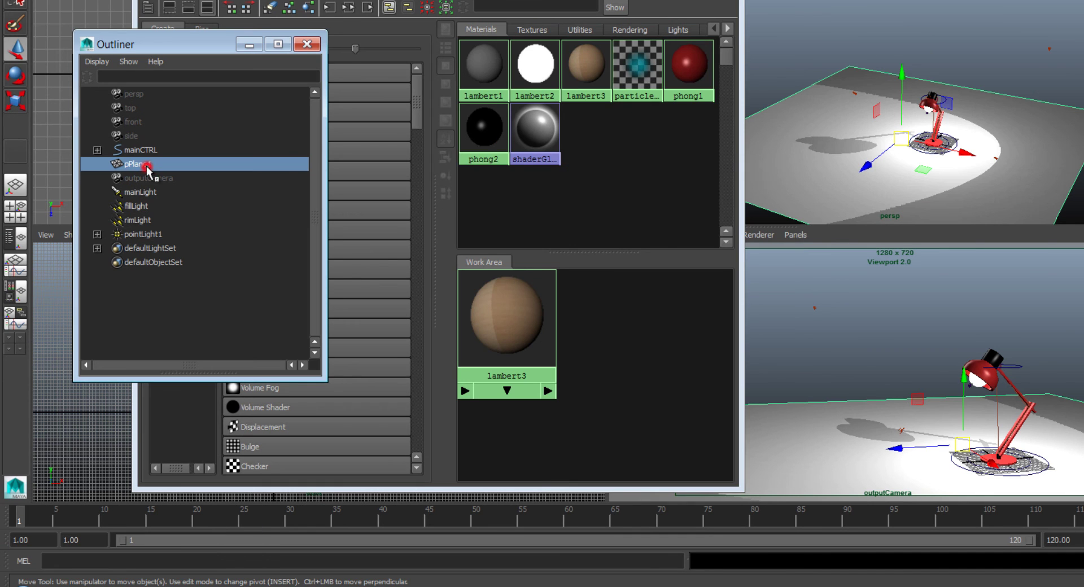
Assign the wood material lambert3 to the ground plane pPlane1 and render the current frame.
{"action": "left_click", "coordinate": [148, 167]}
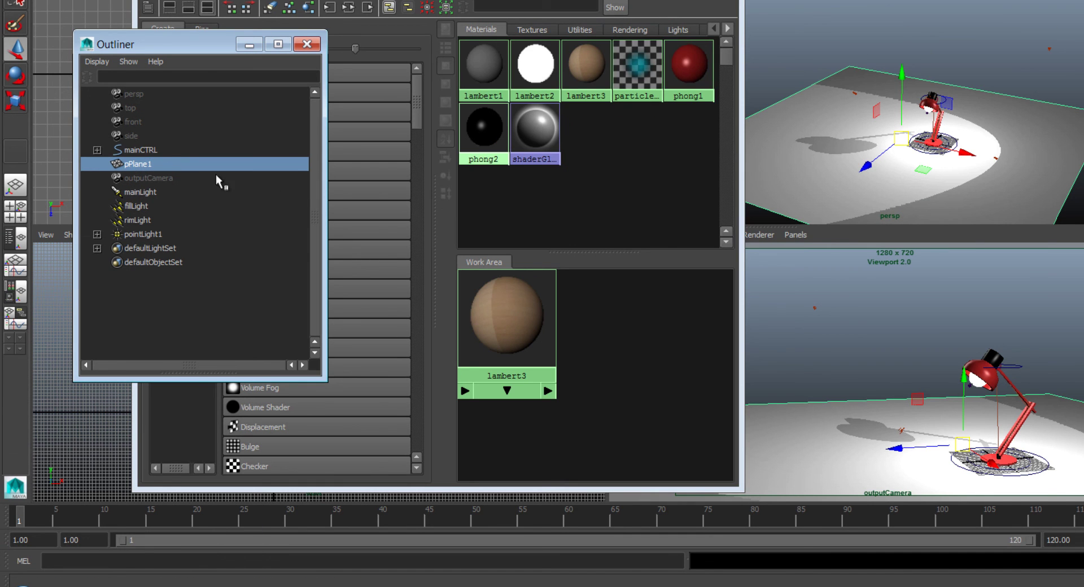
{"action": "right_click_drag", "start_coordinate": [506, 316], "coordinate": [508, 288]}
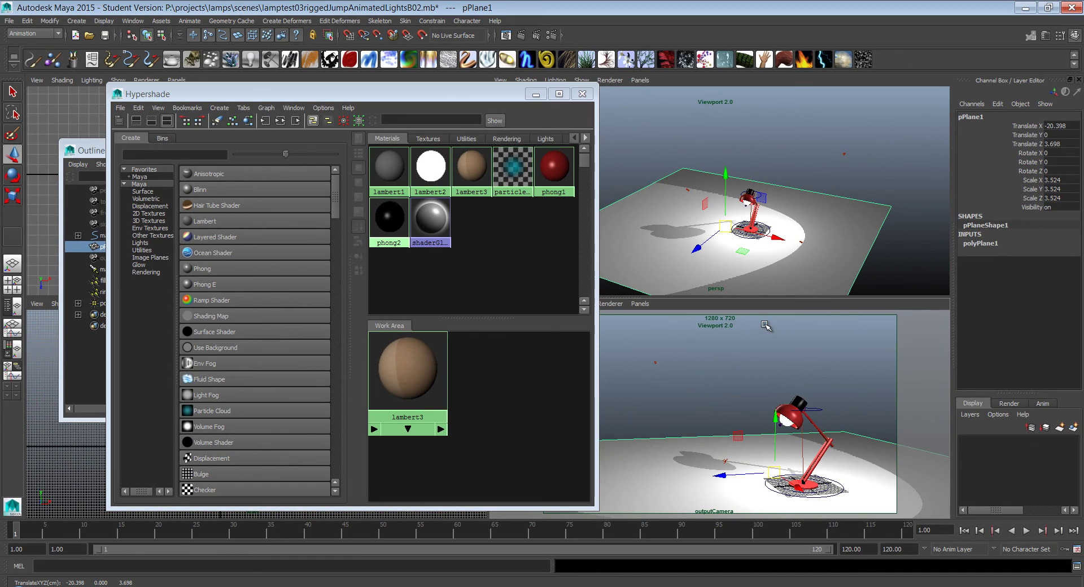
{"action": "left_click", "coordinate": [522, 35]}
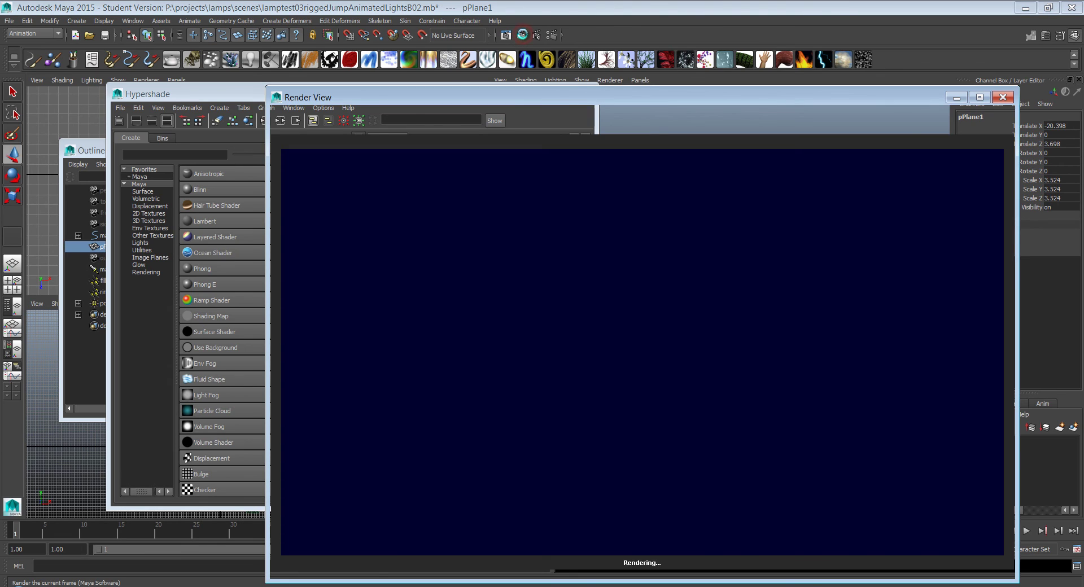